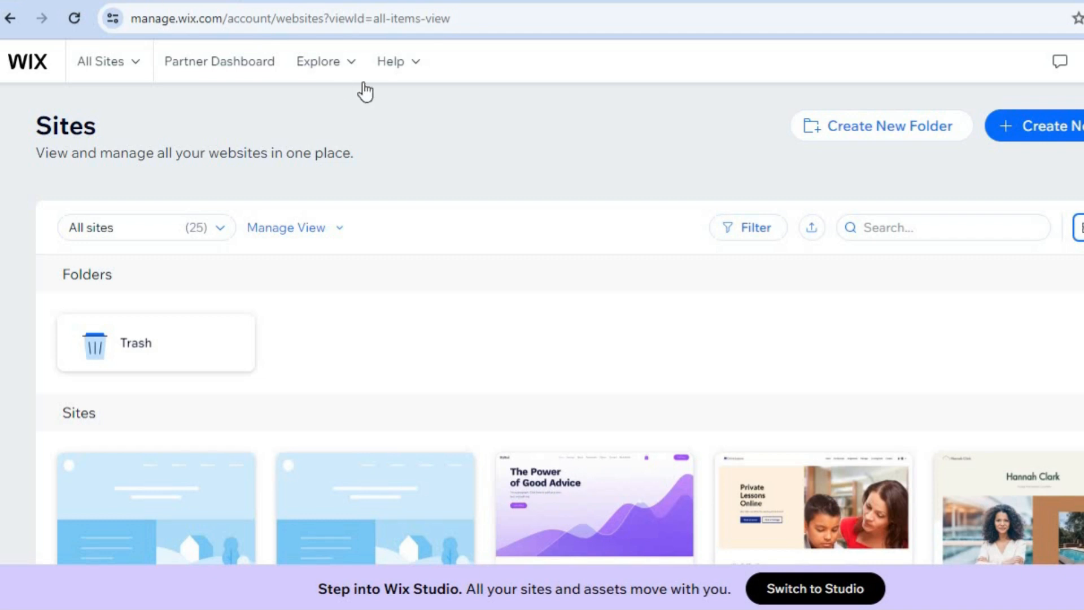
Step: Start a new site on the Wix Editor and choose to set it up without AI
left_click(1052, 133)
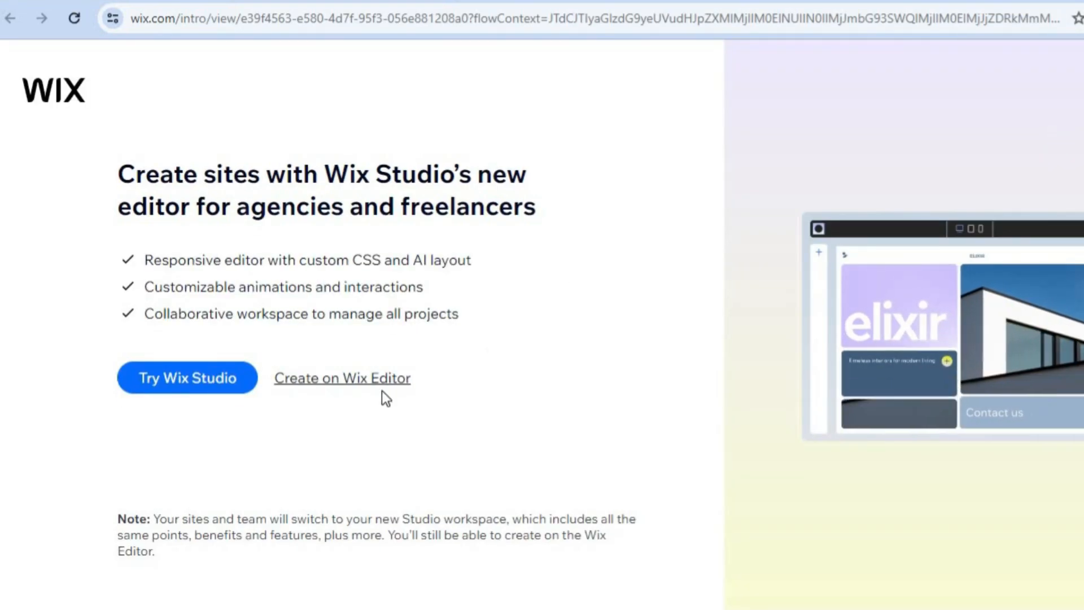
left_click(367, 381)
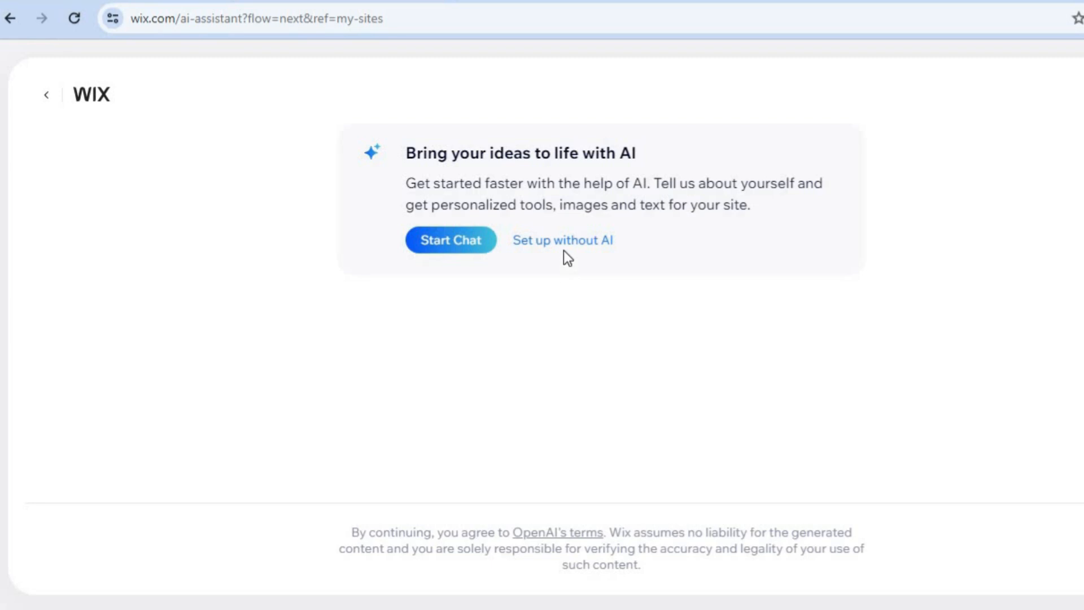
left_click(565, 249)
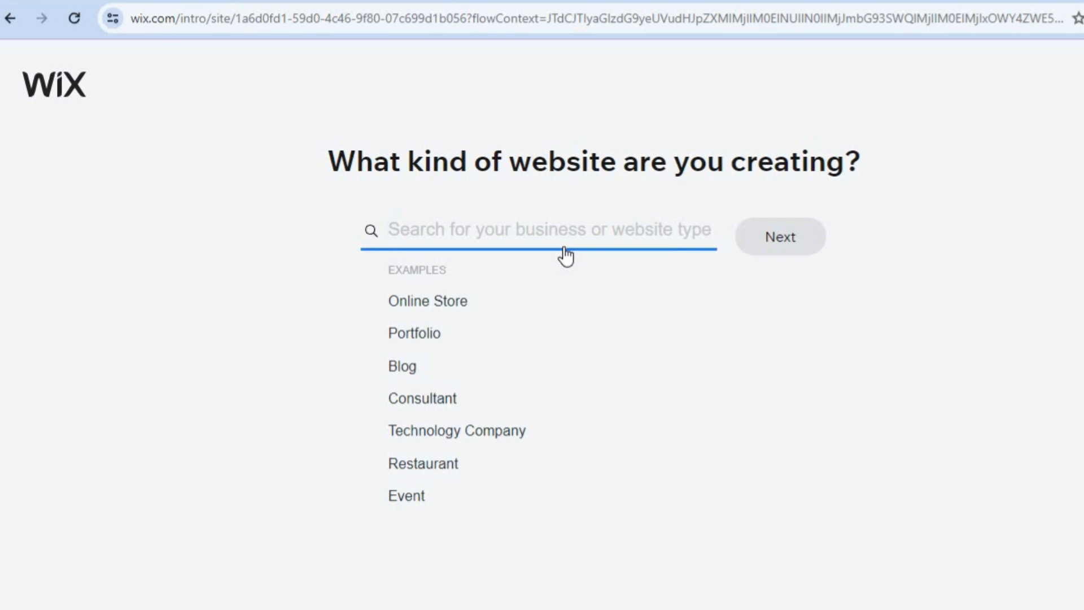
Step: Set the website type to Online Flower Shop and continue to the store setup
type("ONL")
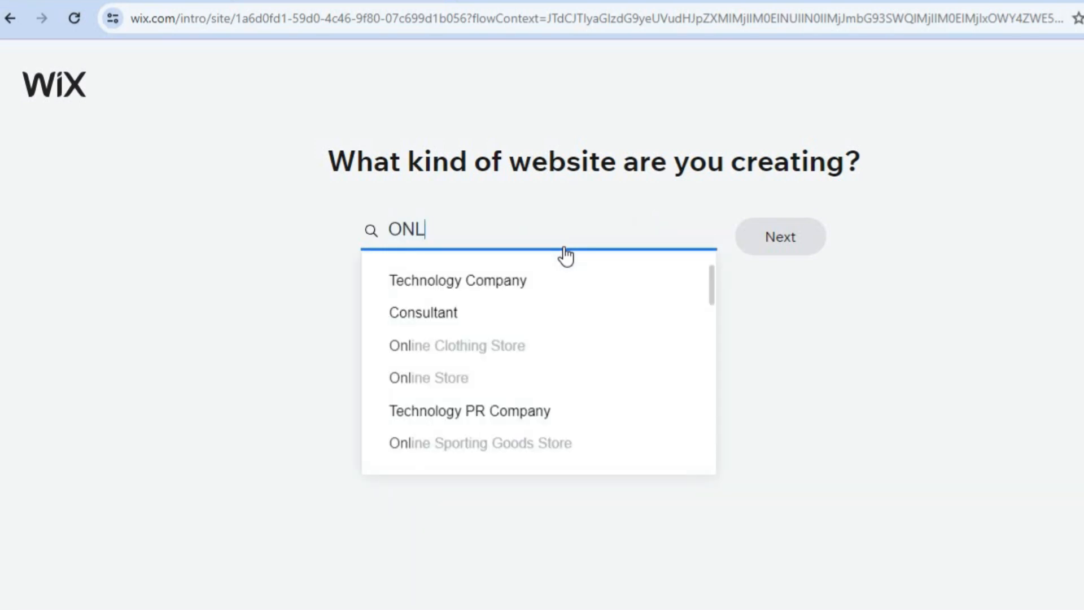
type("INE")
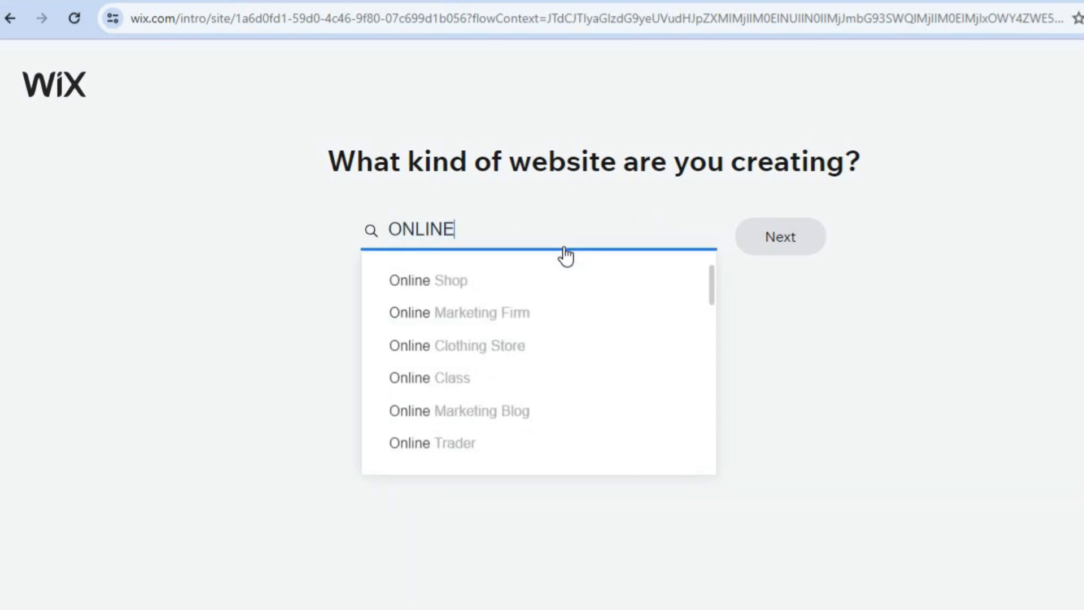
type(" FLO")
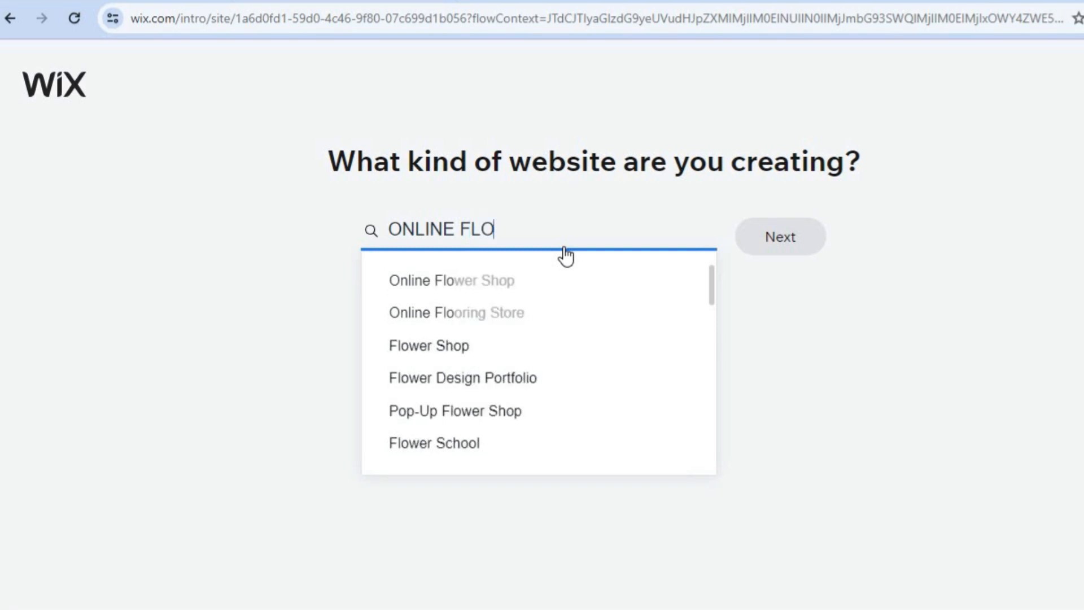
left_click(513, 280)
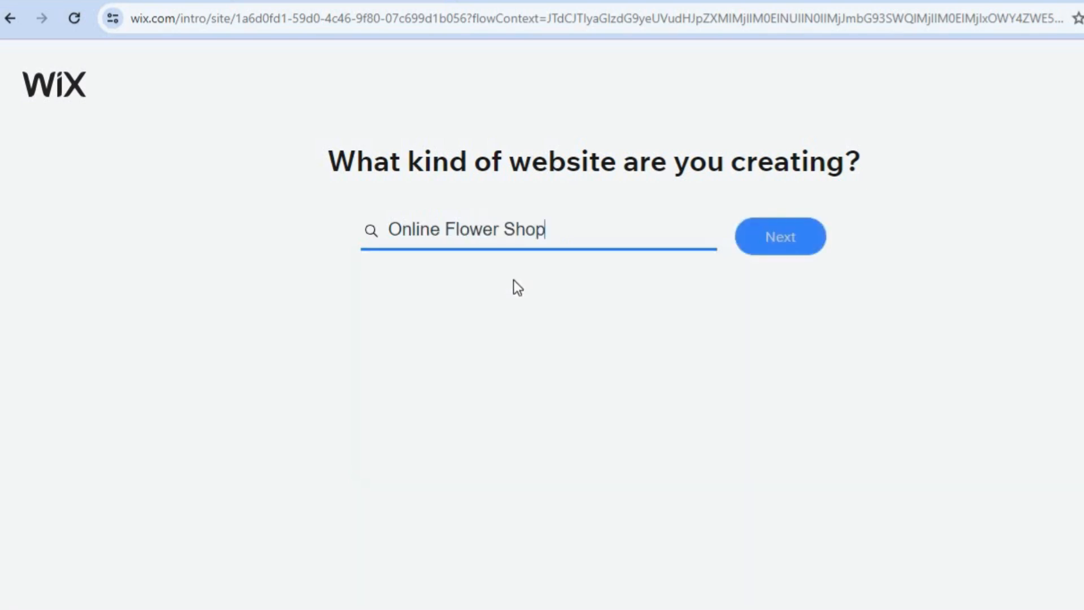
left_click(788, 248)
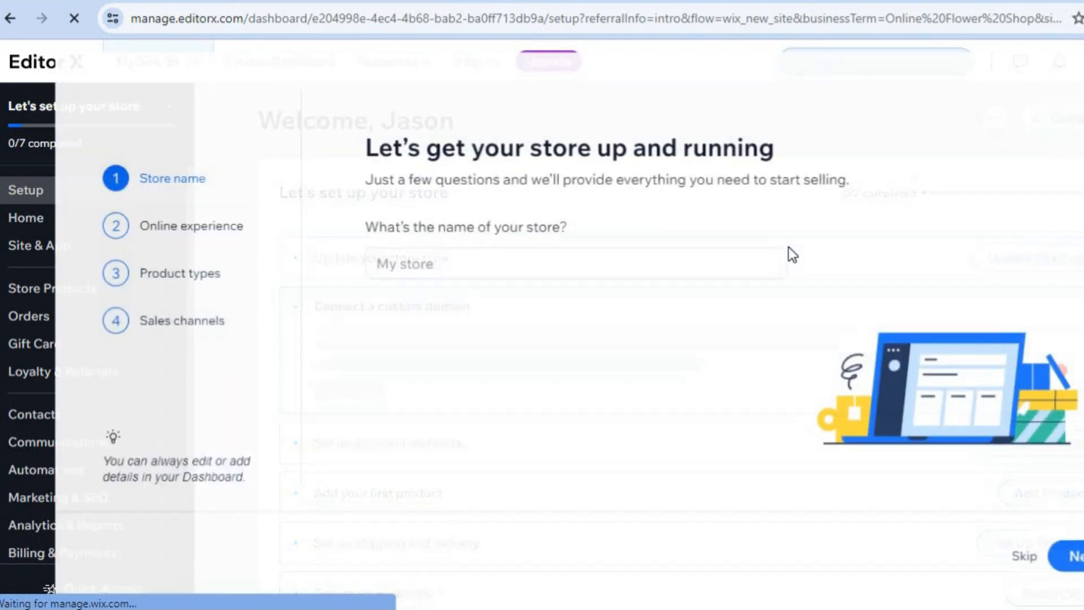
Step: Name the store with the owner's first name followed by FLOWER SHOP and continue to the online experience question
left_click(666, 265)
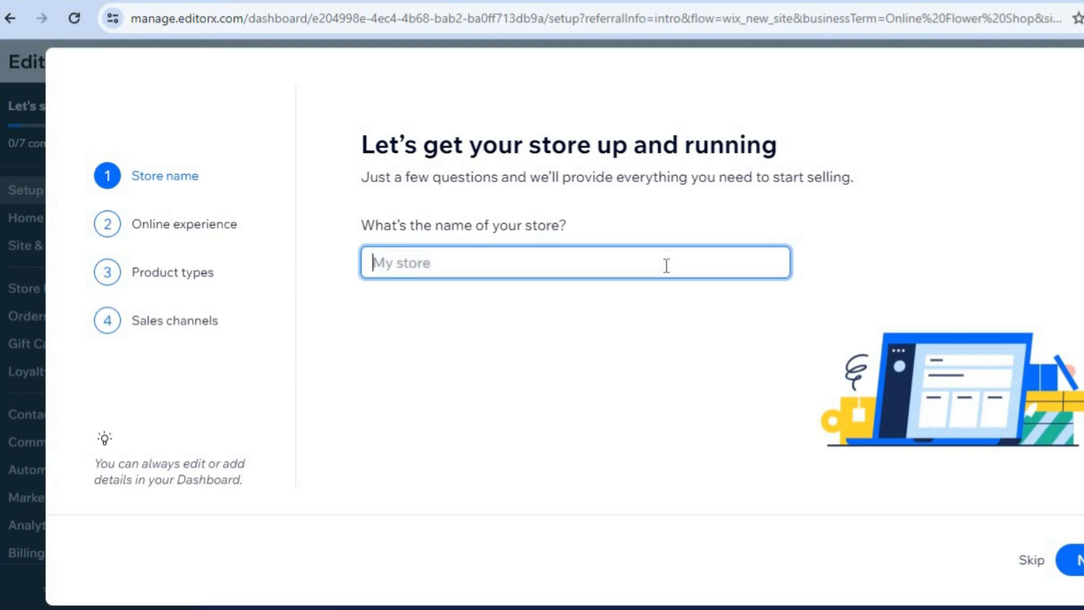
type("JASON FLOWER SHOP")
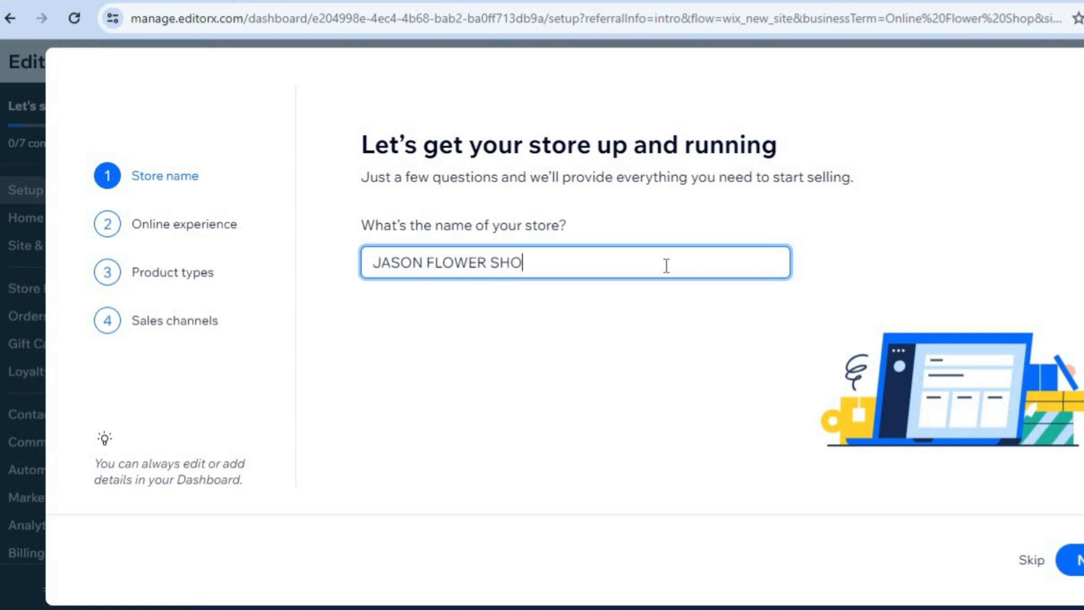
left_click(1075, 562)
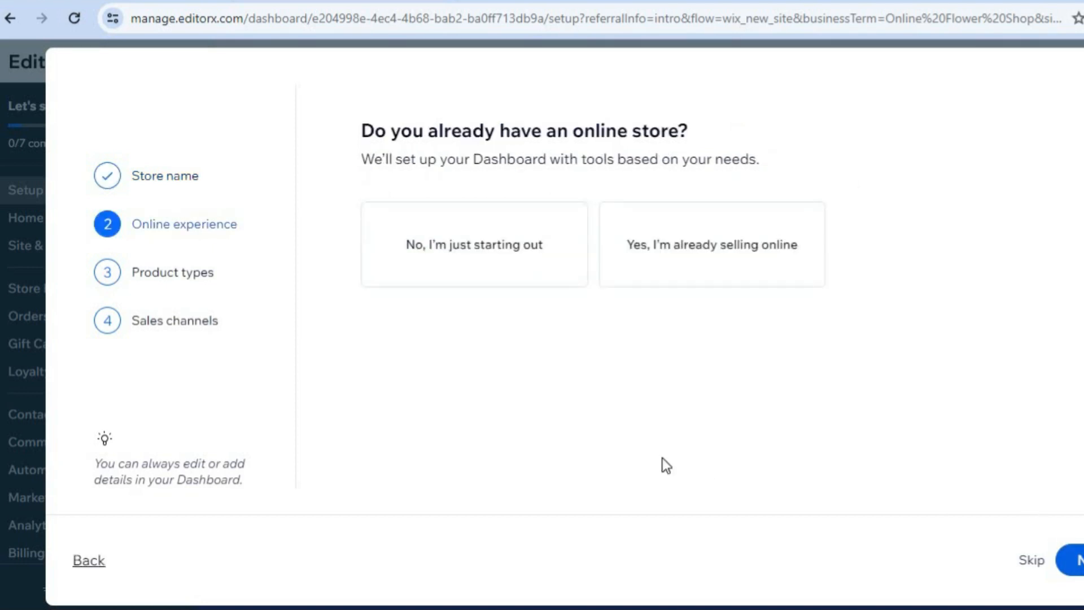
Step: Answer that the store is just starting out and choose Physical products as what it sells
left_click(489, 266)
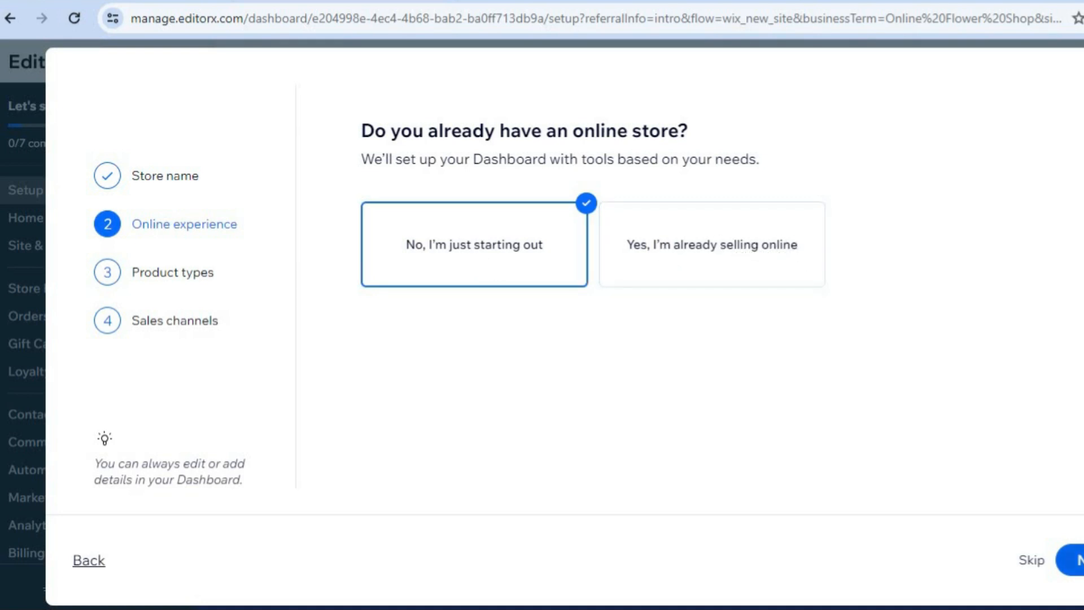
left_click(1078, 560)
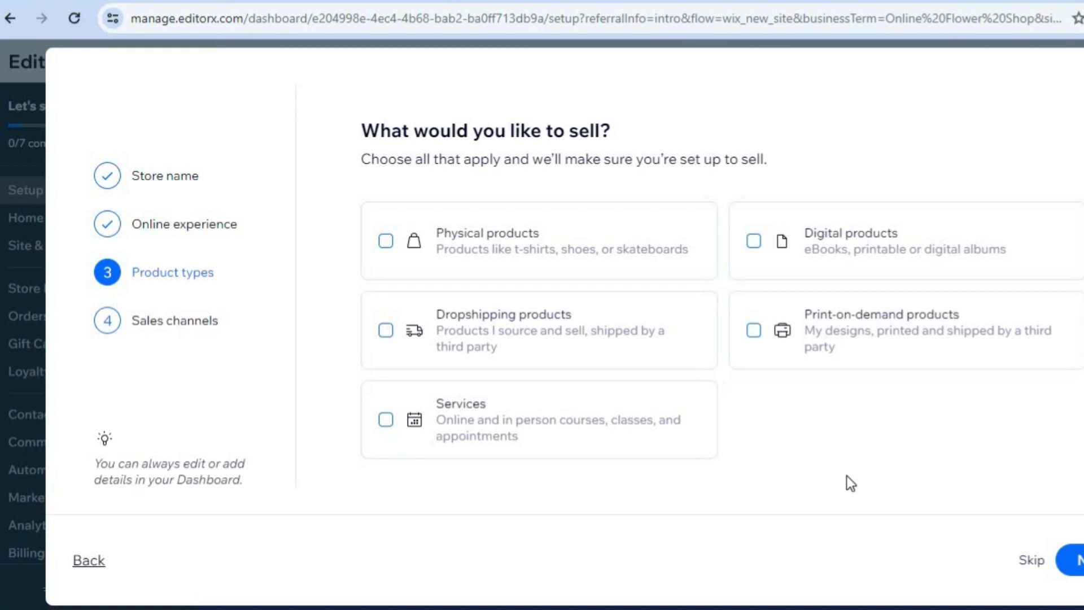
left_click(558, 263)
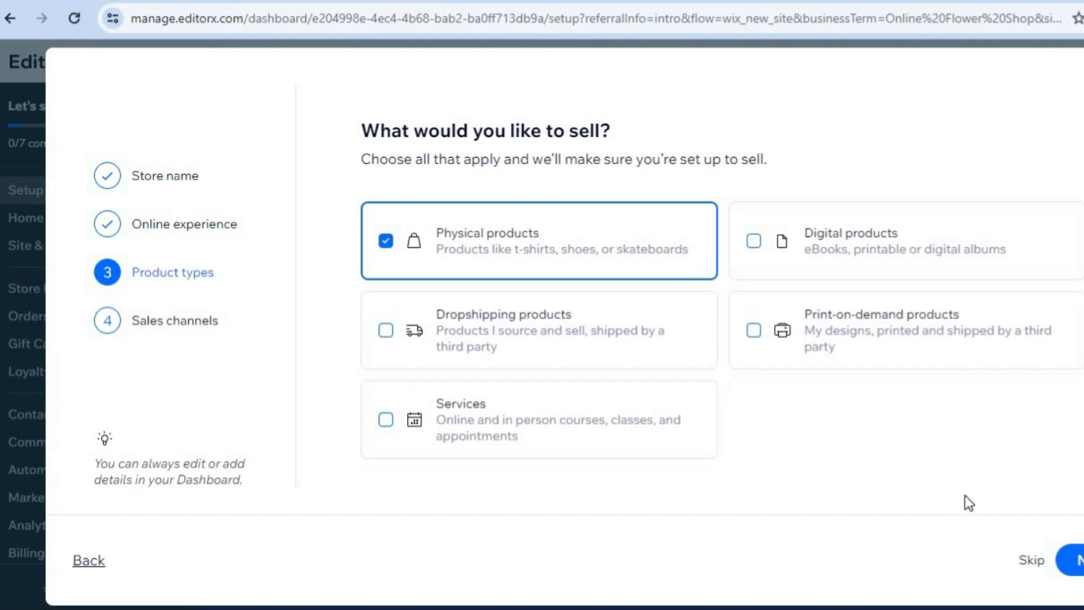
left_click(1079, 563)
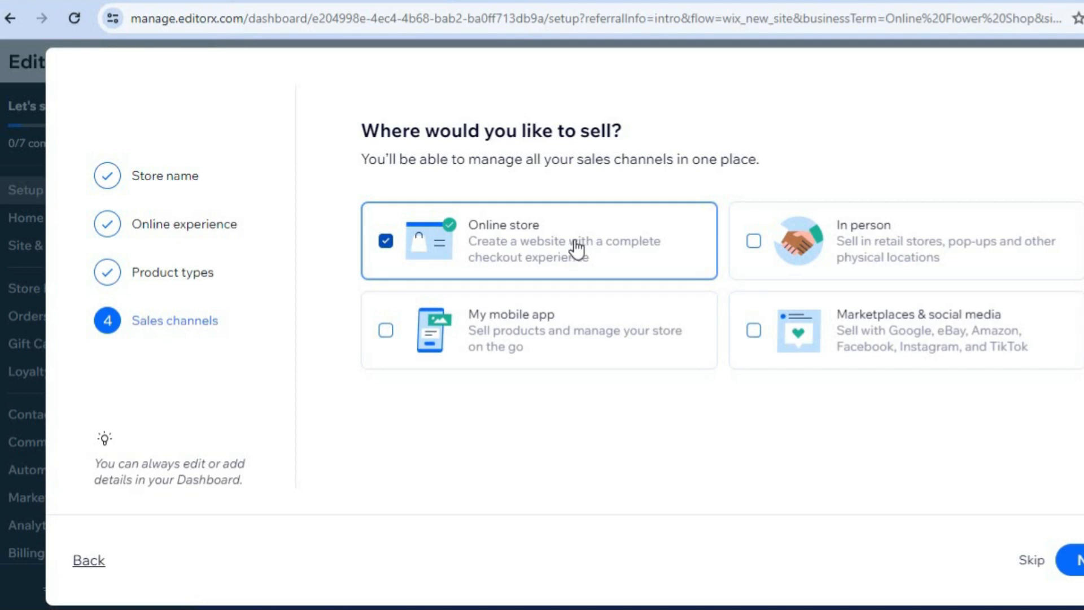
Step: Add In person to the Online store sales channel and finish the questionnaire to reach the dashboard
left_click(844, 253)
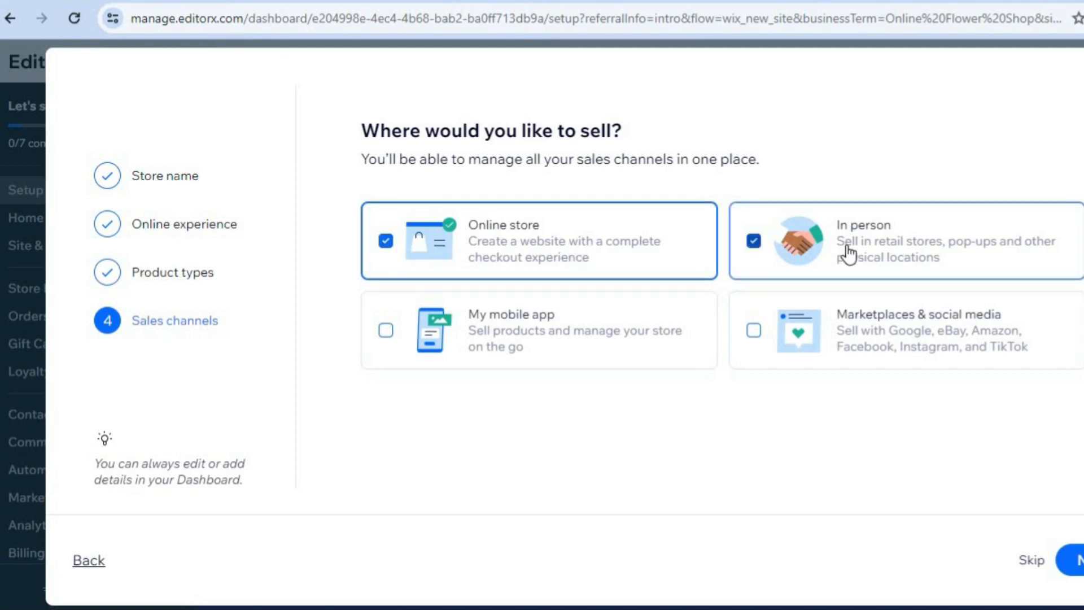
left_click(1079, 560)
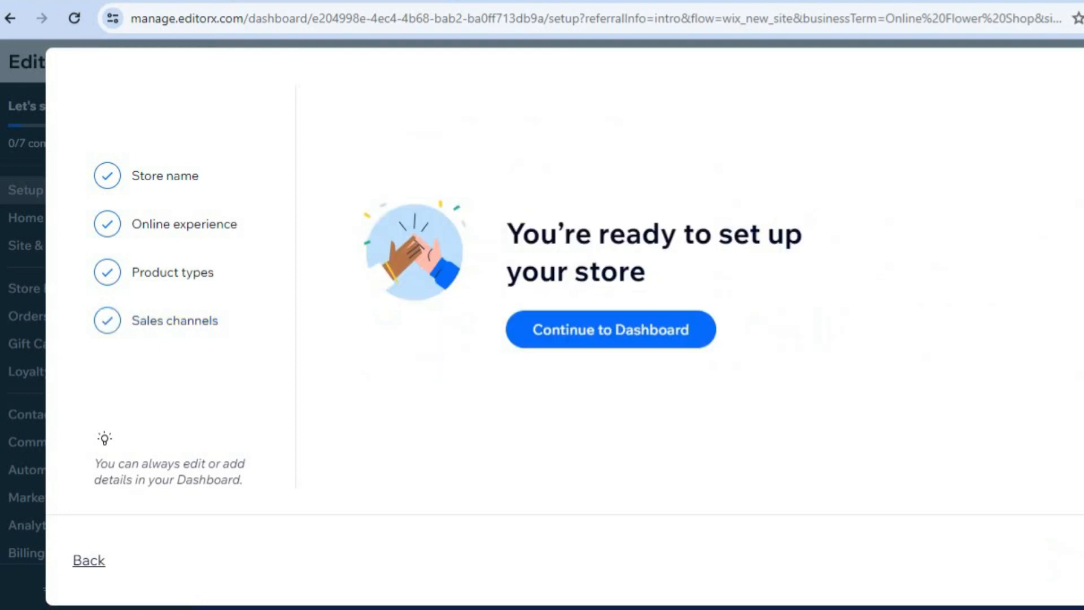
left_click(607, 330)
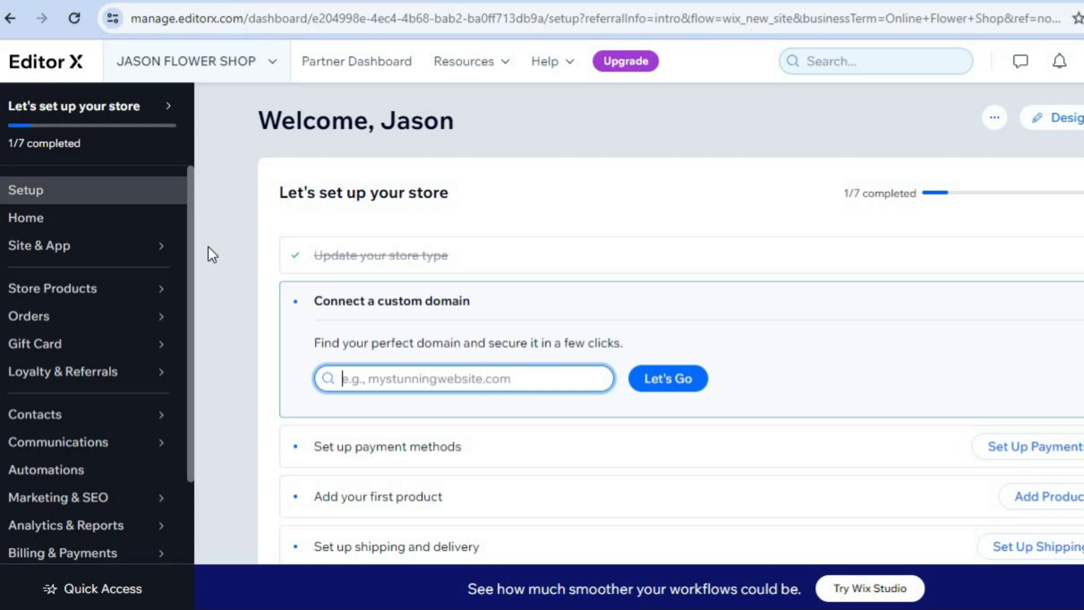
Step: Start a new physical product in the store's product list
mouse_move(136, 294)
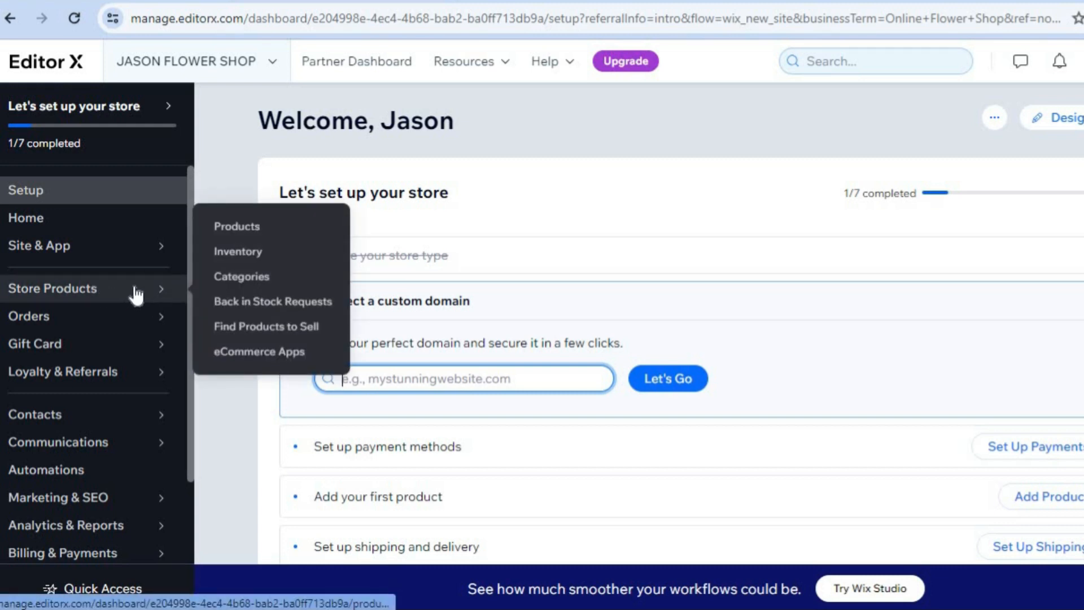
left_click(240, 226)
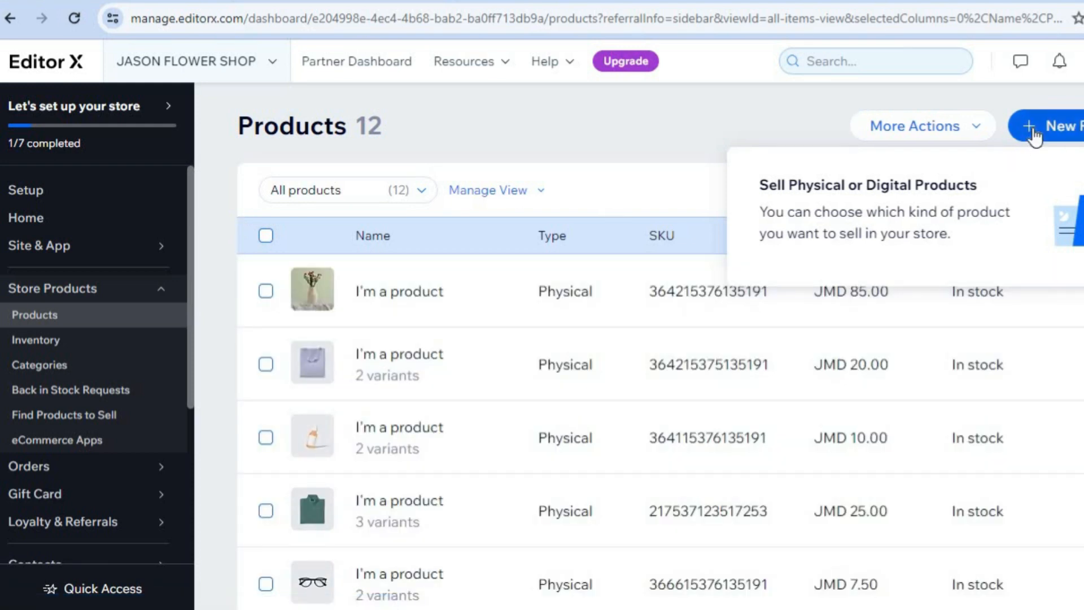
left_click(1080, 126)
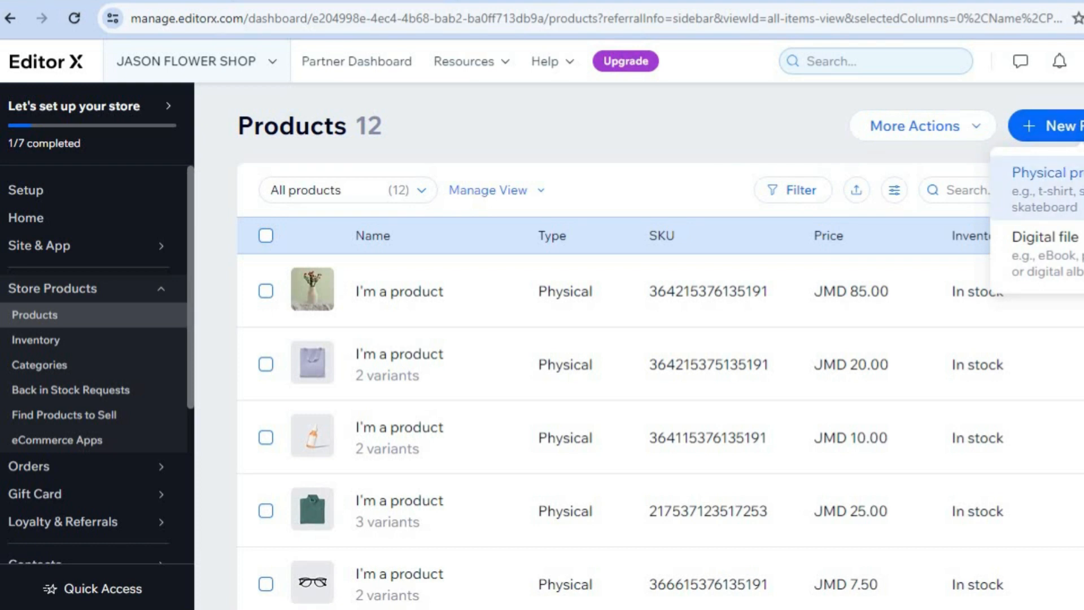
left_click(1044, 181)
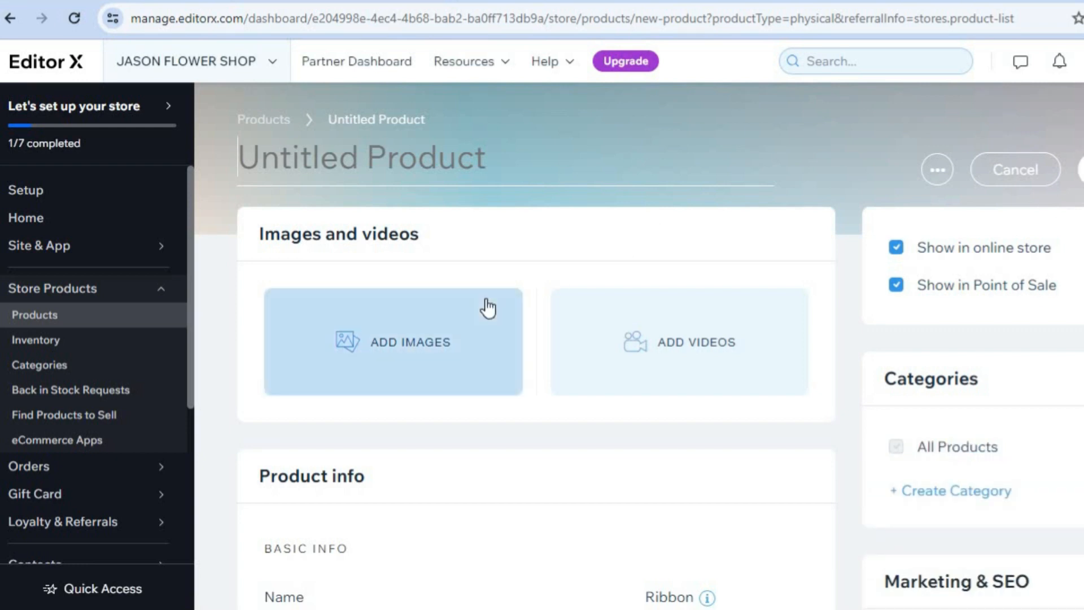
Step: Search the media library for FLOWER and add the Flower Festival image from Wix to the product
left_click(415, 329)
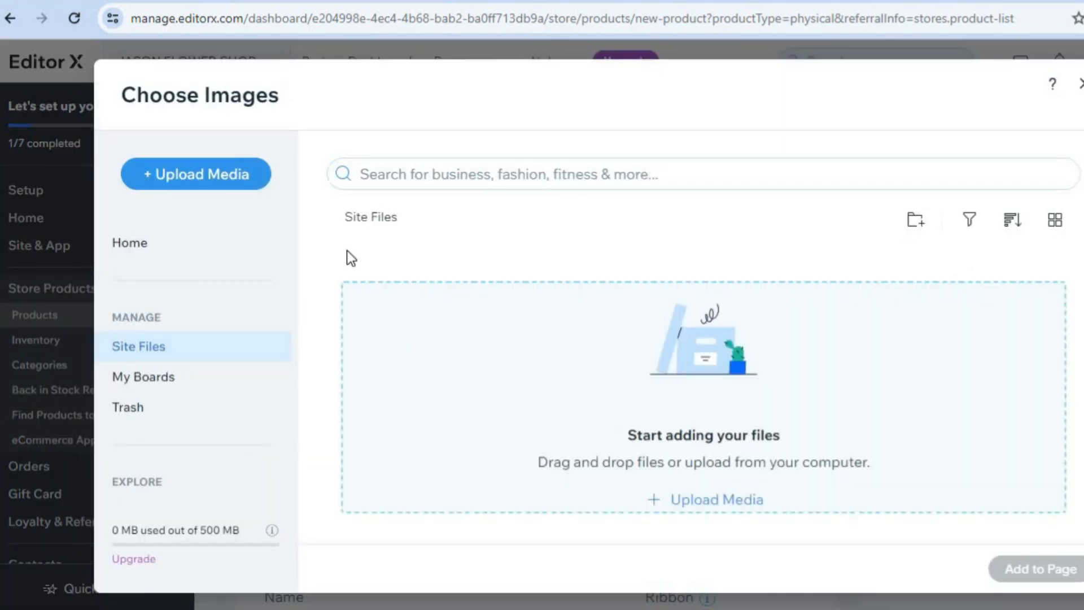
left_click(407, 179)
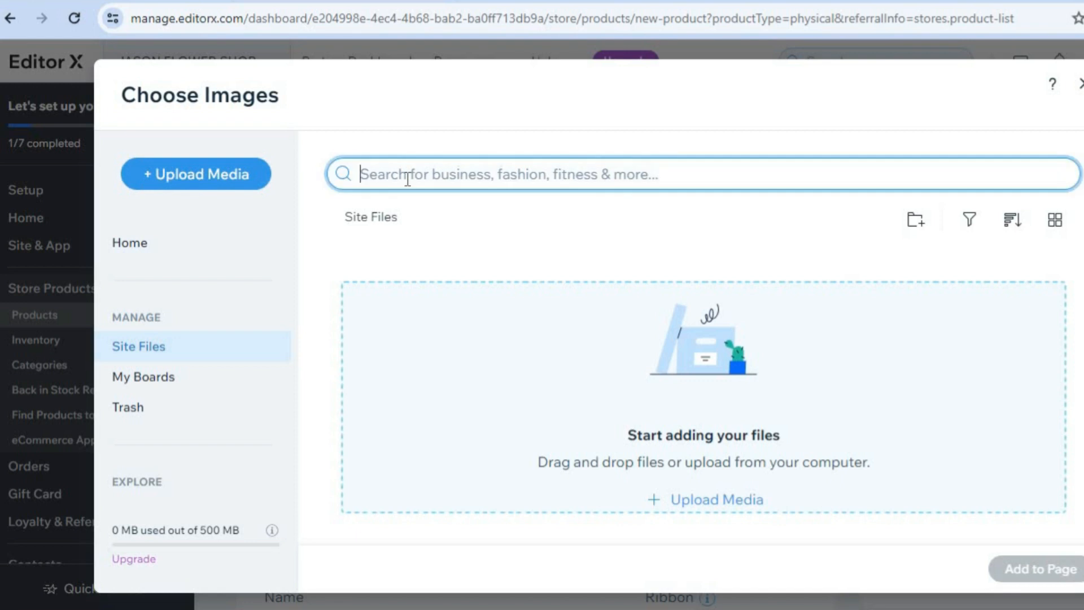
type("FL")
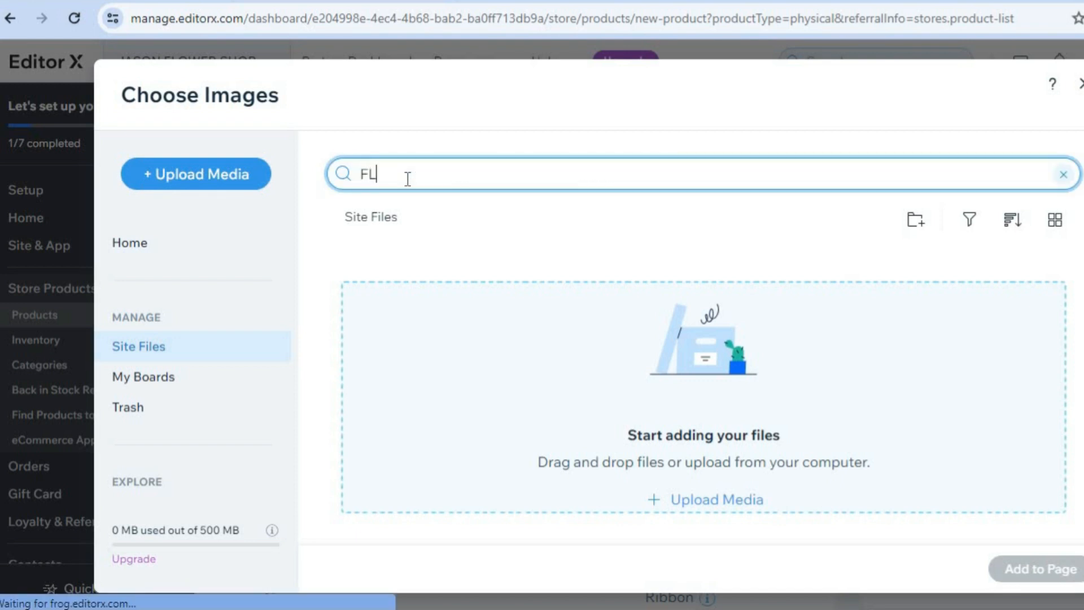
type("OWER")
key("Return")
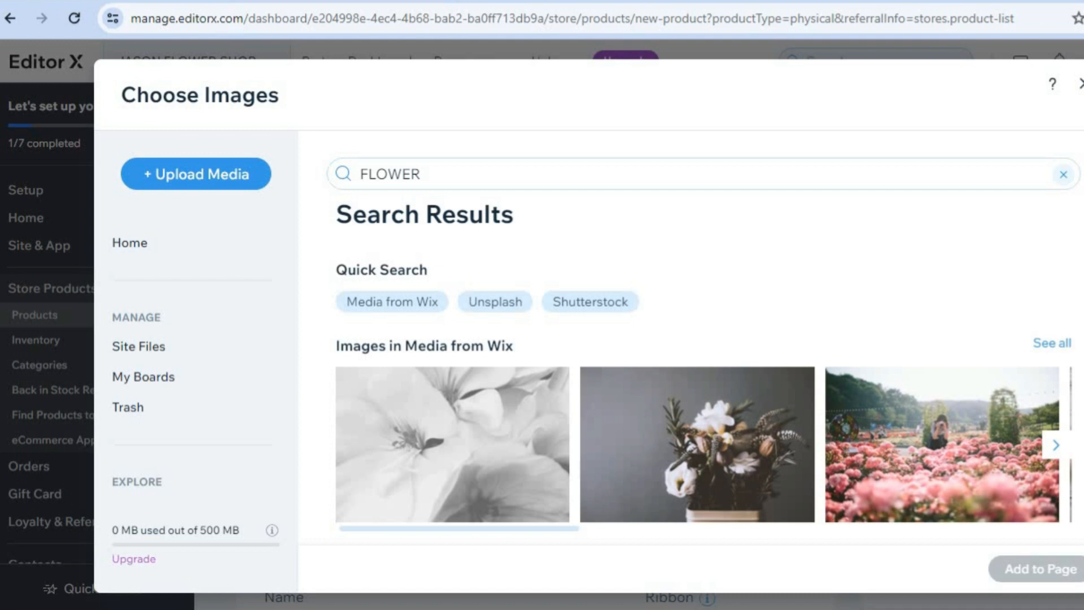
scroll(705, 398, "down", 5)
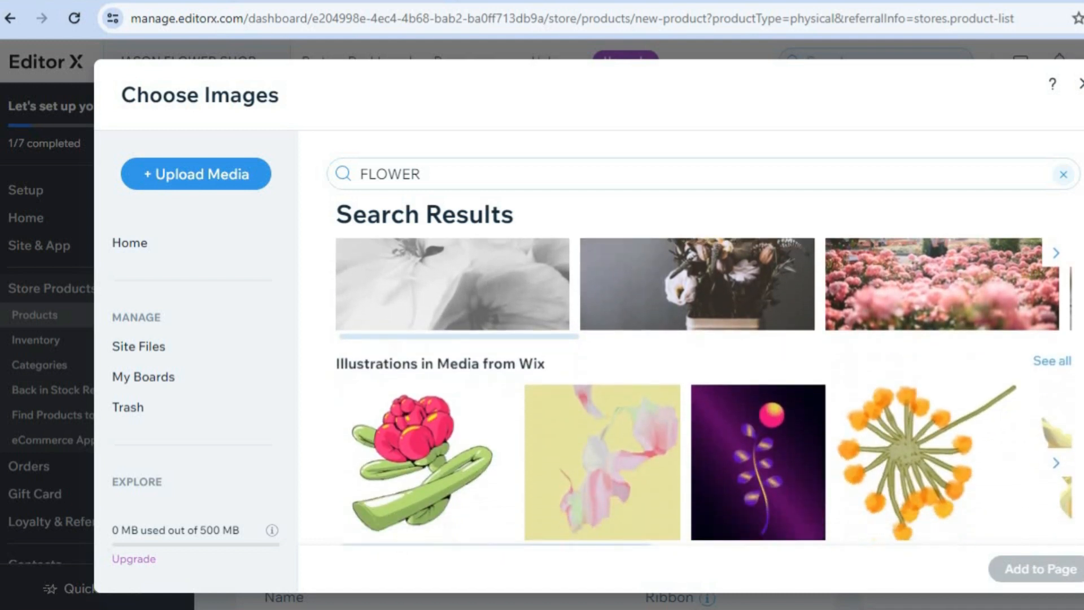
scroll(705, 398, "down", 2)
scroll(704, 398, "up", 5)
mouse_move(960, 429)
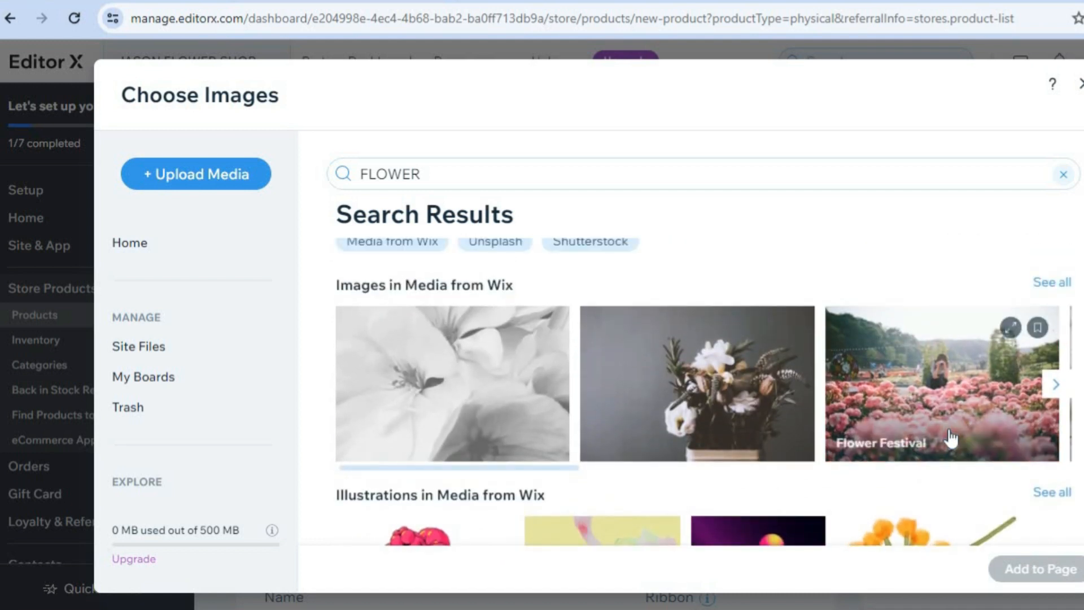
left_click(926, 412)
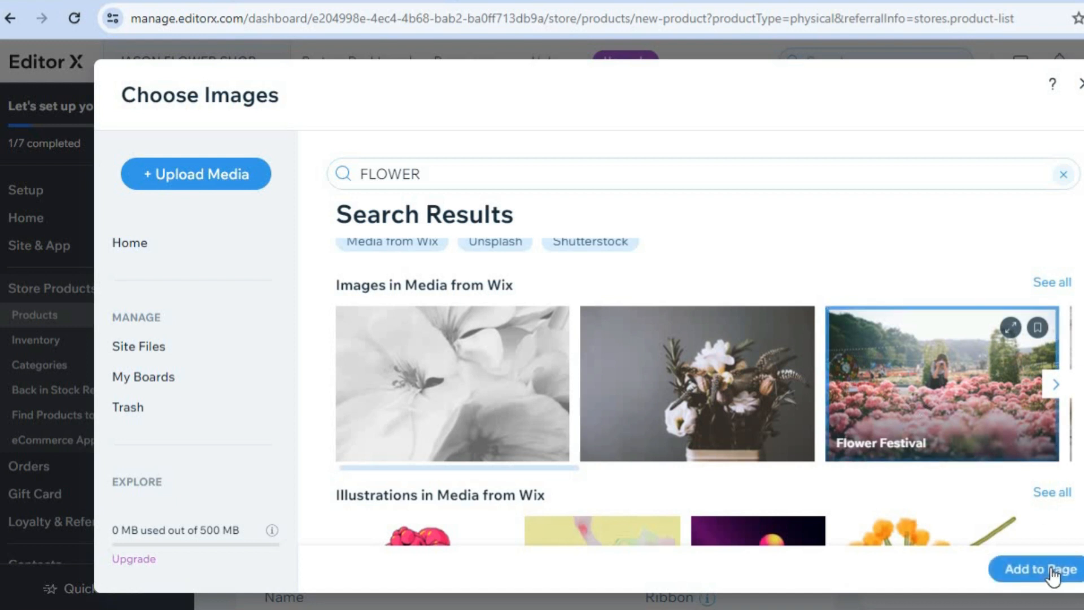
left_click(1051, 570)
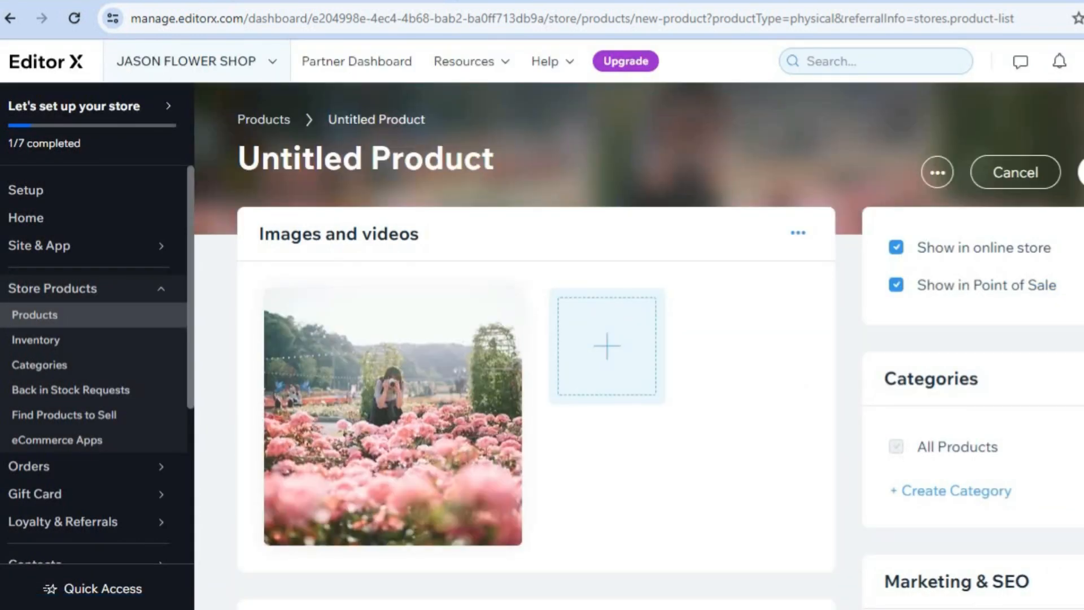
Step: Name the product TEST in its basic info
scroll(444, 346, "down", 6)
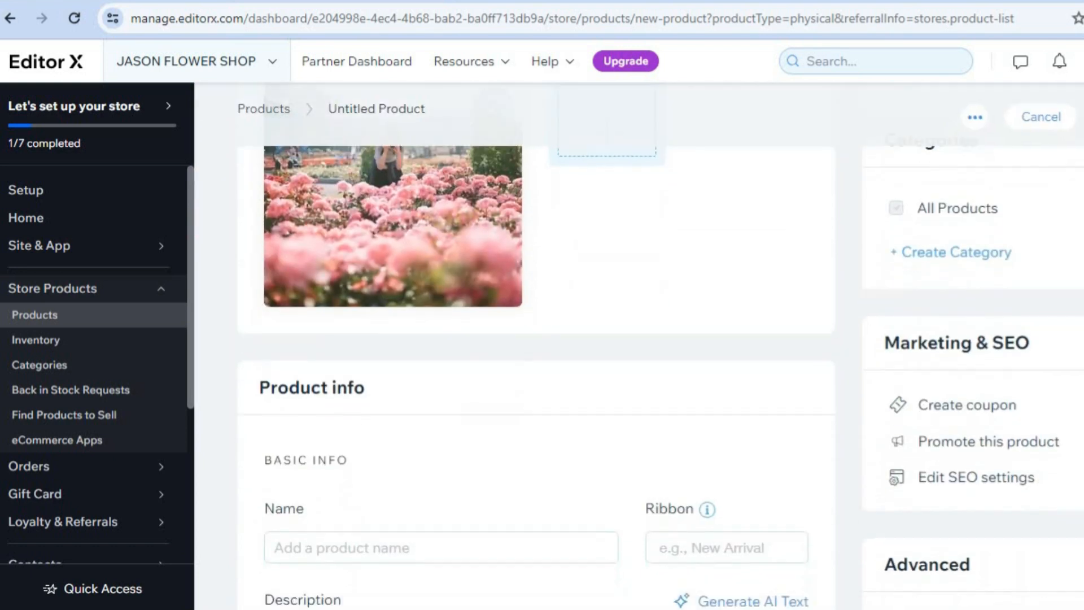
left_click(395, 349)
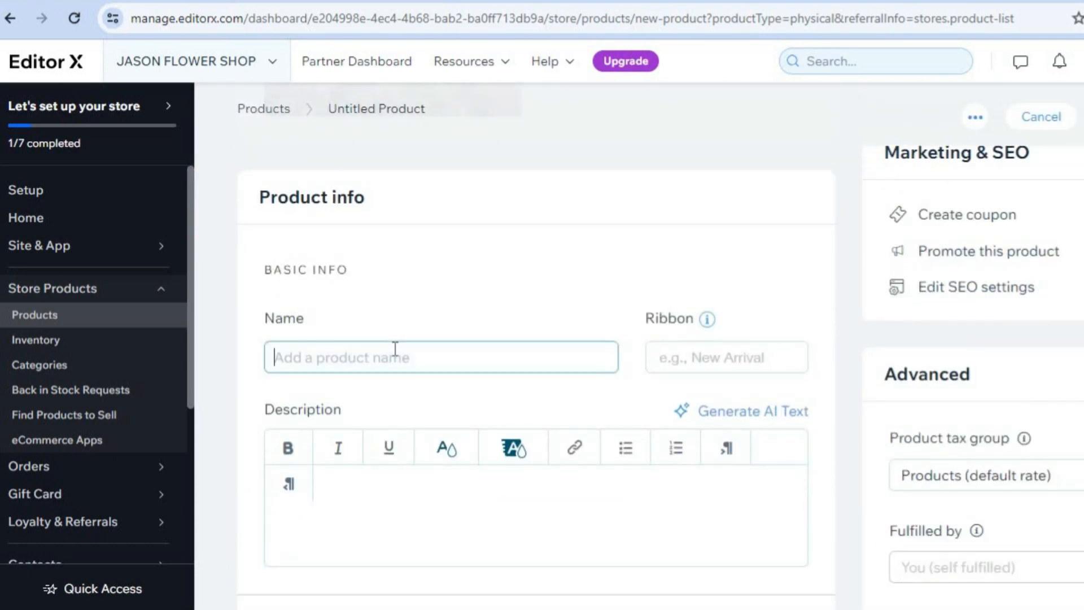
type("TEST")
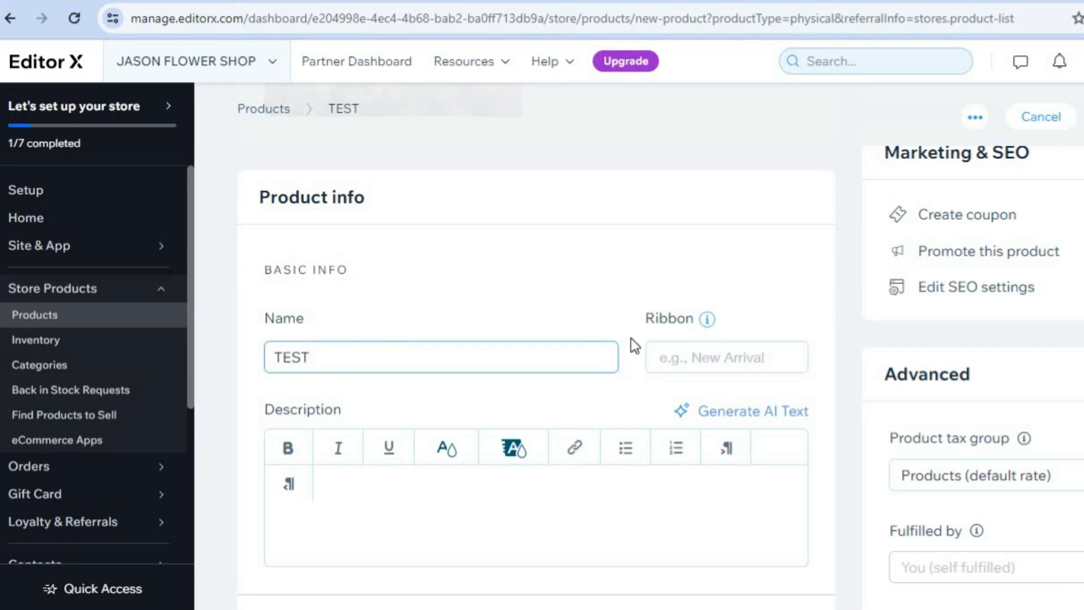
Step: Set the TEST product's price to J$5, save the product and dismiss the setup progress pop-ups
scroll(536, 373, "down", 9)
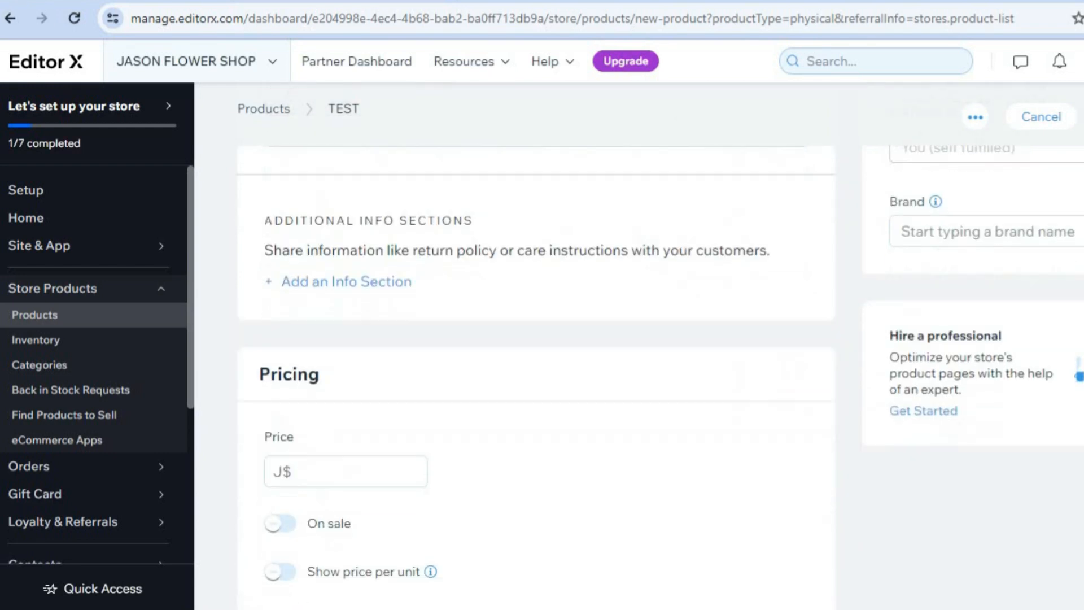
scroll(434, 353, "down", 1)
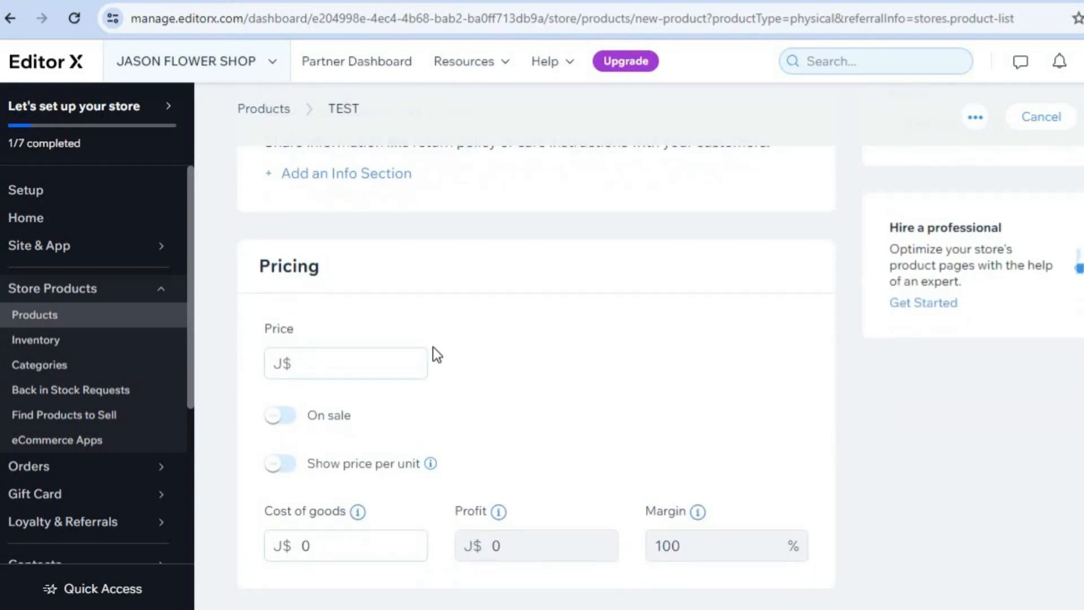
left_click(367, 357)
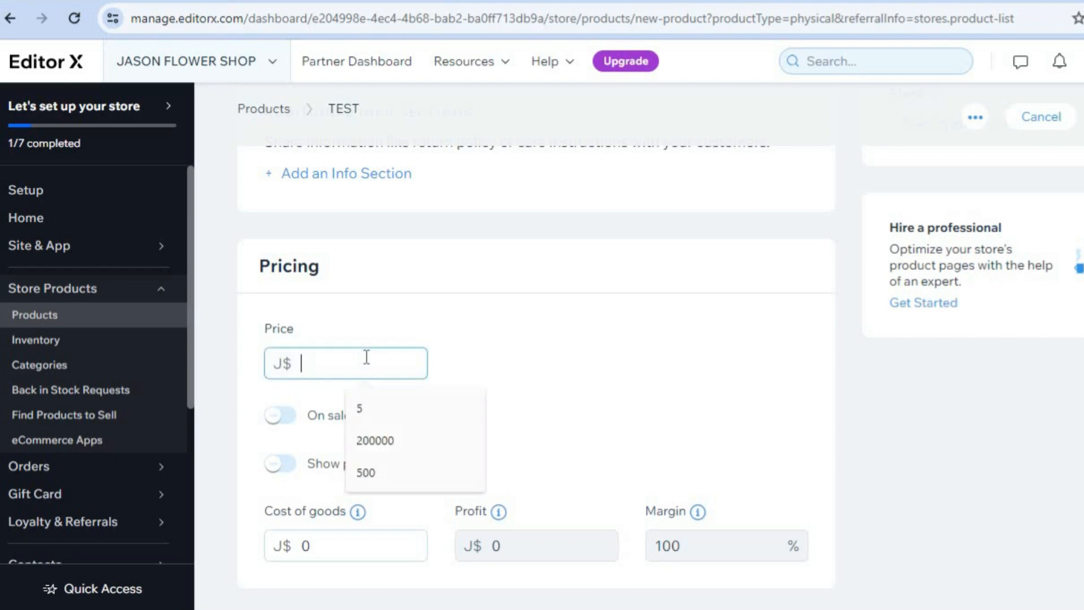
left_click(374, 417)
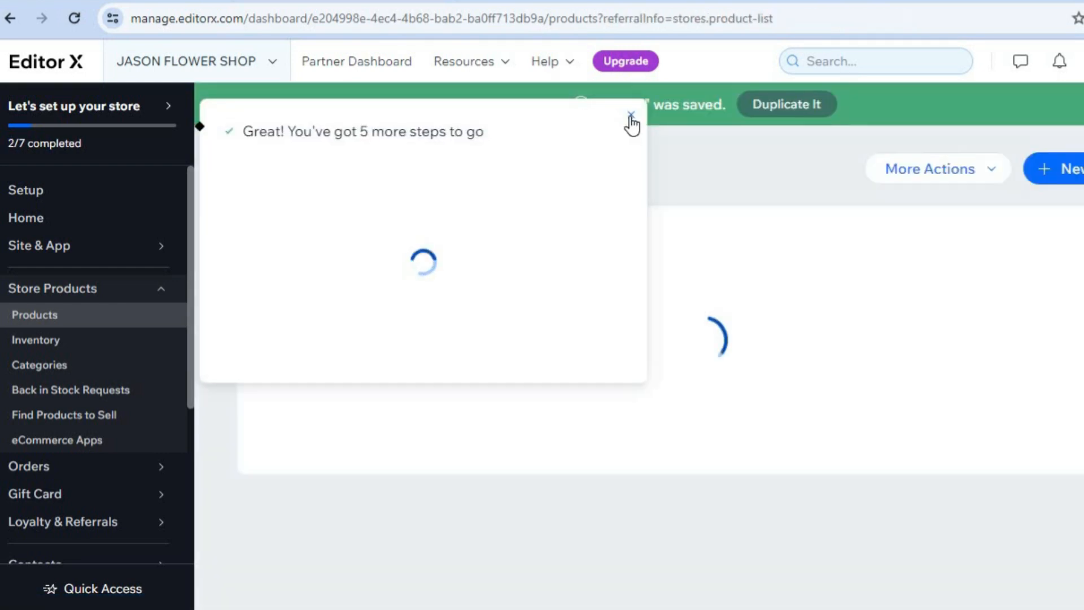
left_click(630, 116)
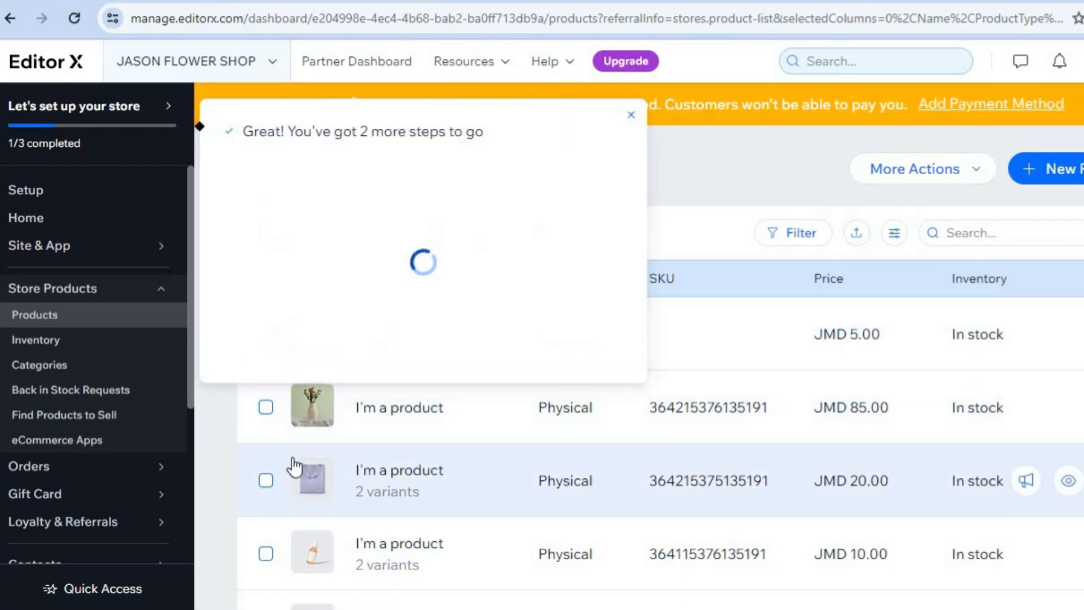
left_click(631, 116)
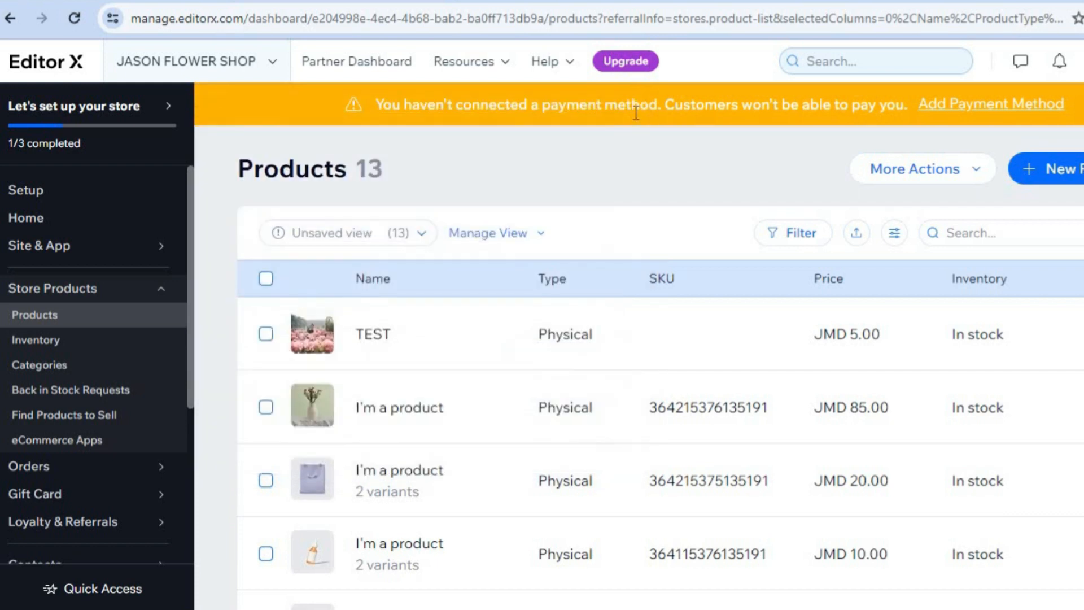
Step: Select all products except TEST and review the bulk actions offered for them
left_click(266, 279)
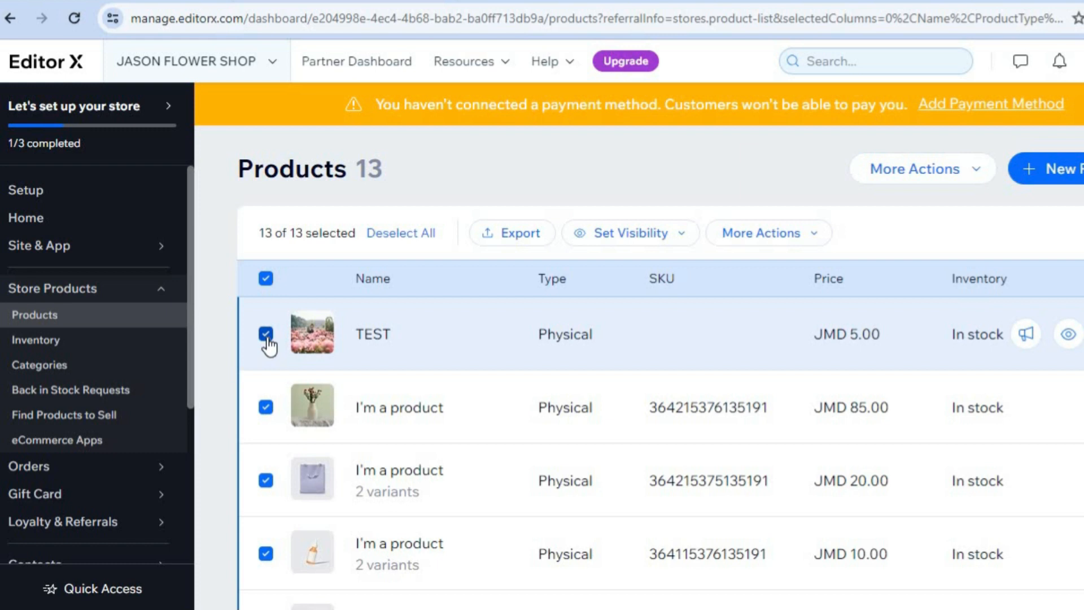
left_click(266, 334)
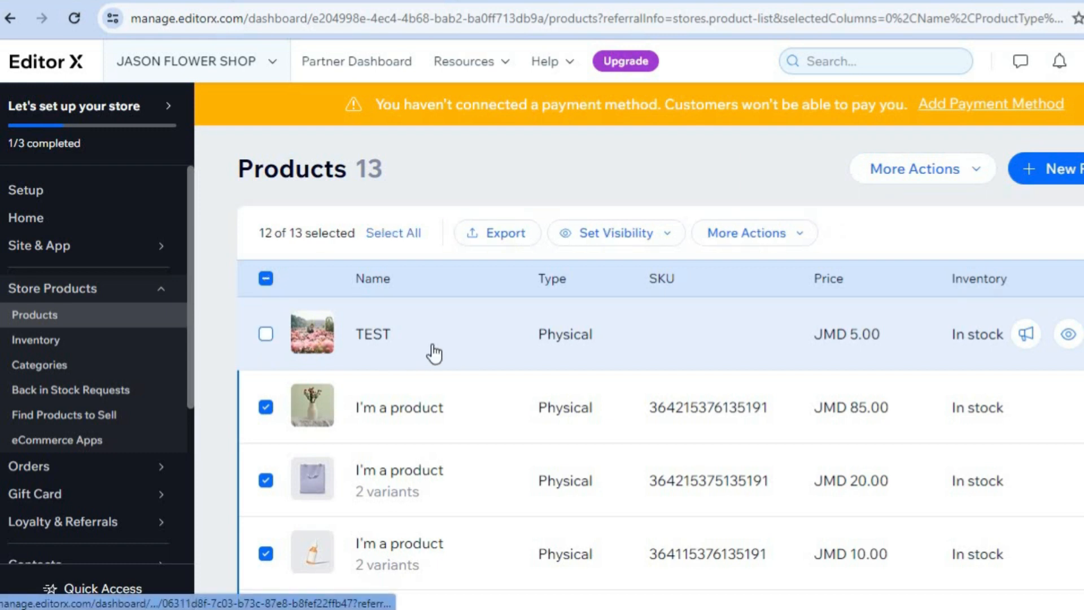
left_click(790, 234)
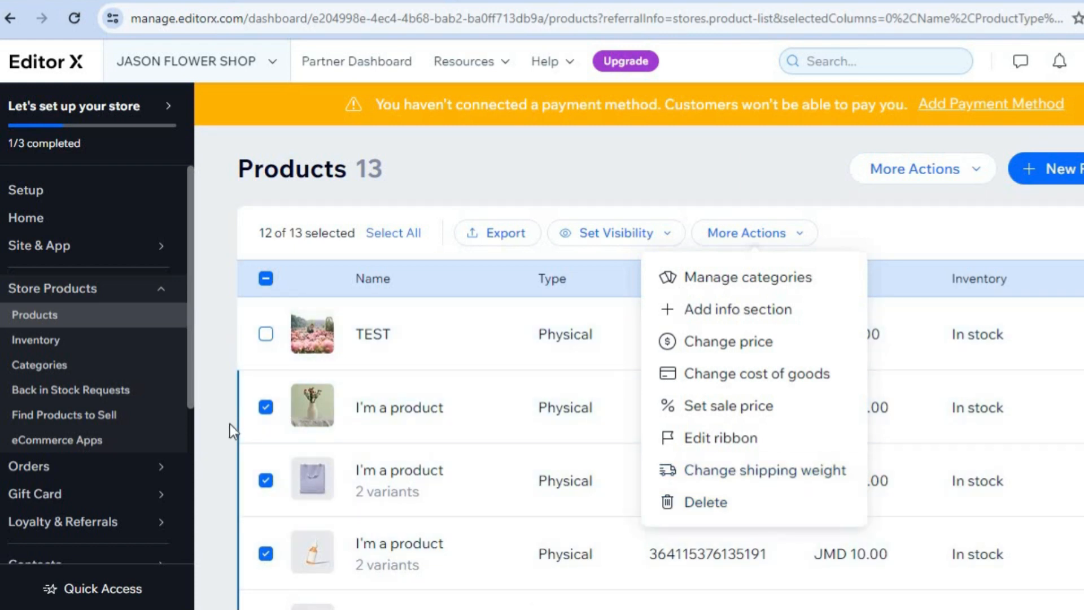
left_click(212, 370)
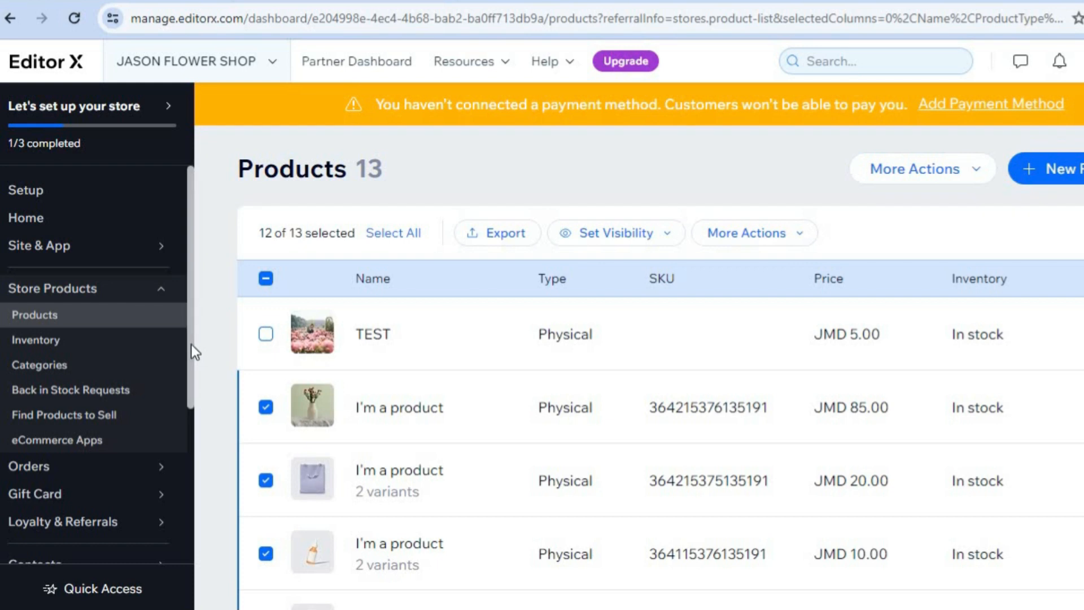
Step: Go to the Payments page under Billing & Payments and open the payment method management
left_click_drag(191, 346, 185, 512)
mouse_move(105, 455)
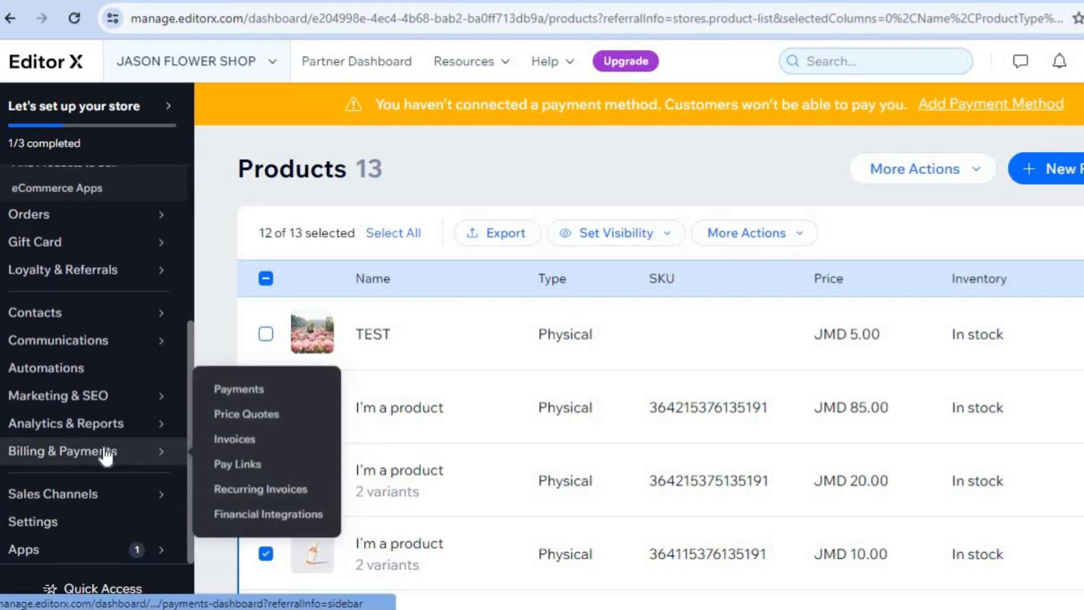
left_click(236, 395)
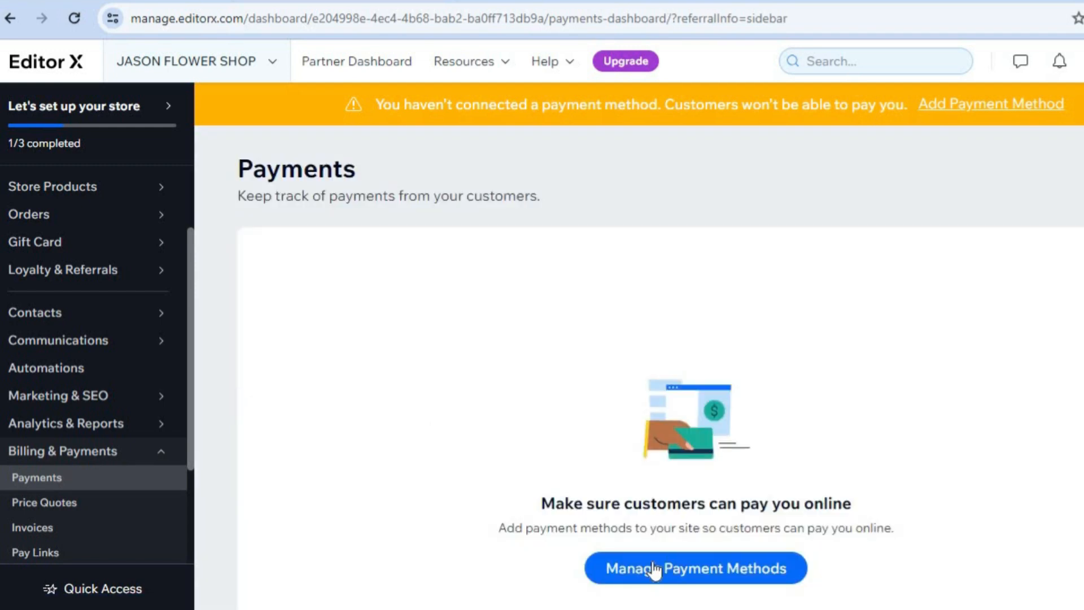
left_click(654, 570)
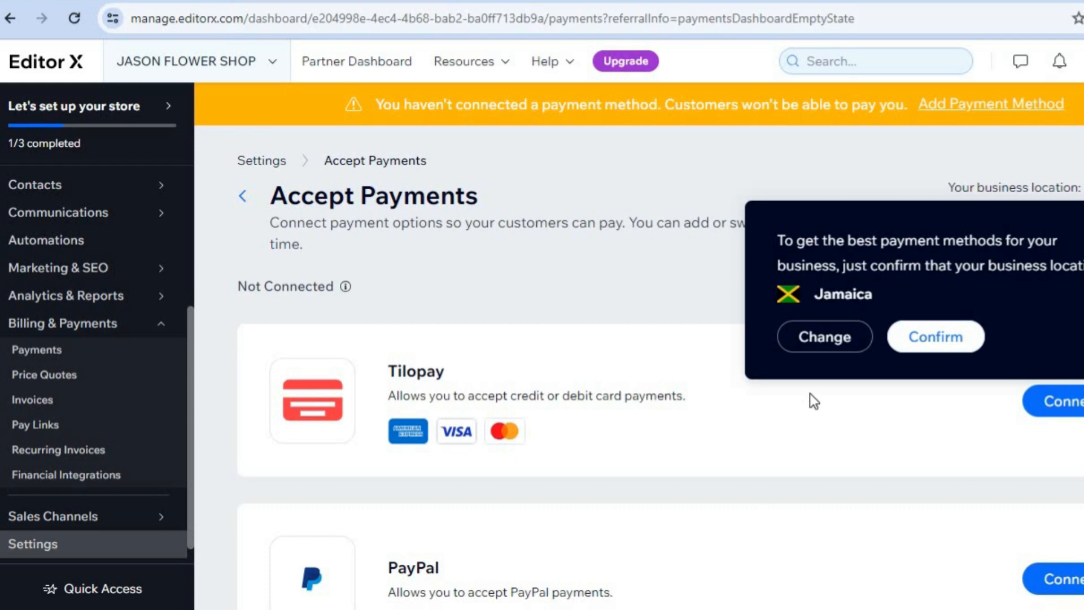
Step: Change the business location for accepting payments to United States by searching the countries for UNITED
left_click(818, 345)
left_click(586, 190)
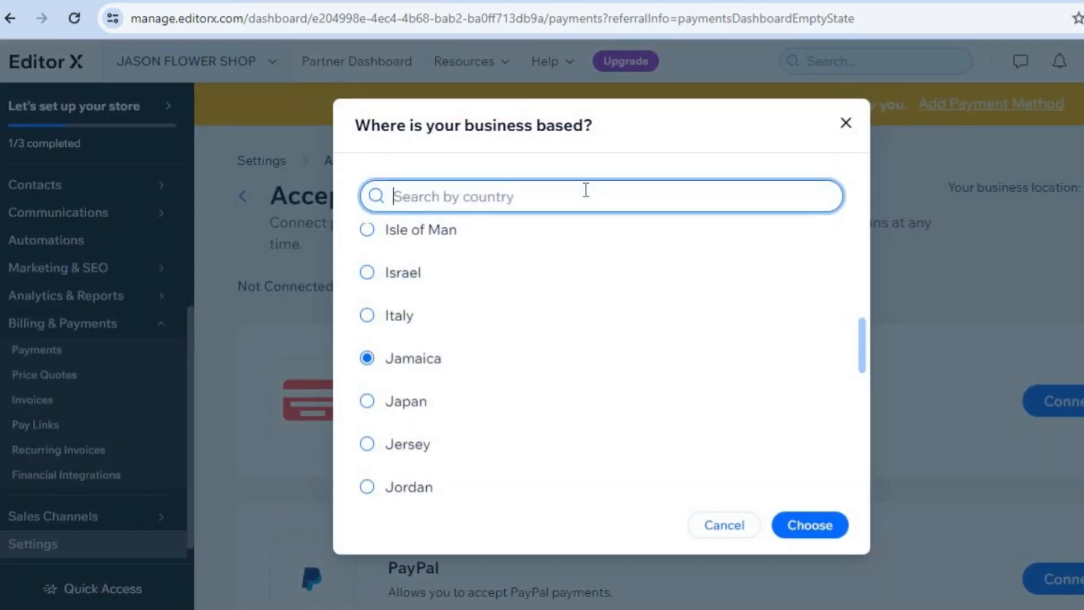
type("UNITED")
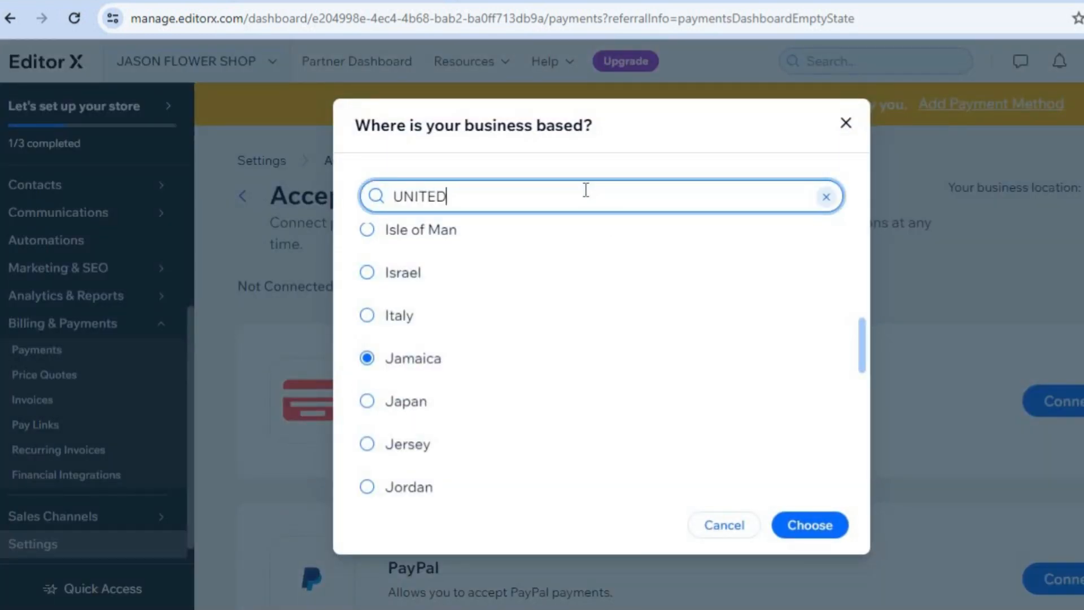
left_click(368, 329)
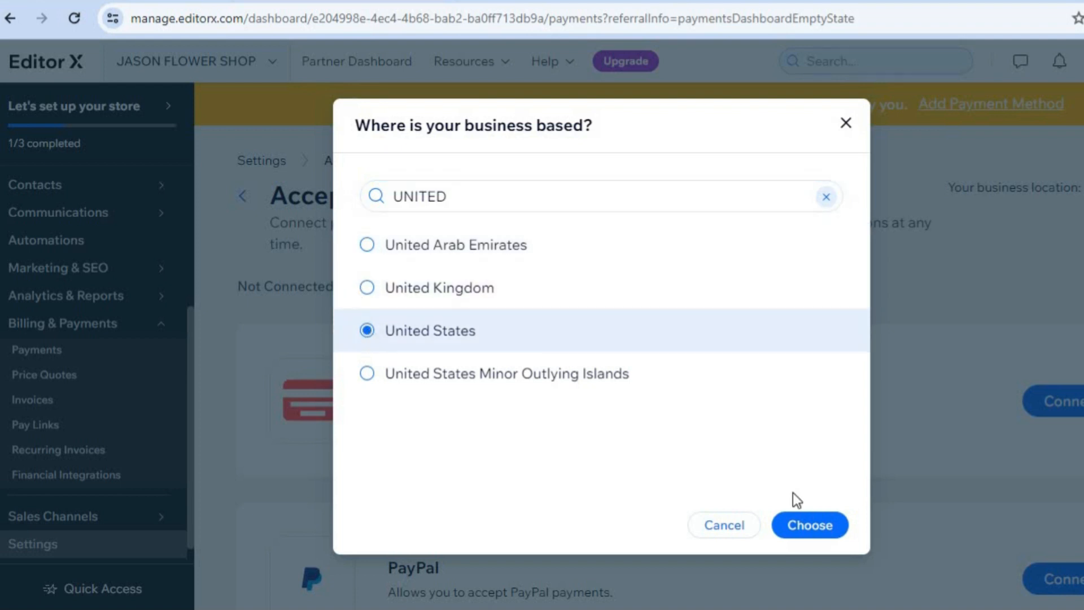
left_click(802, 528)
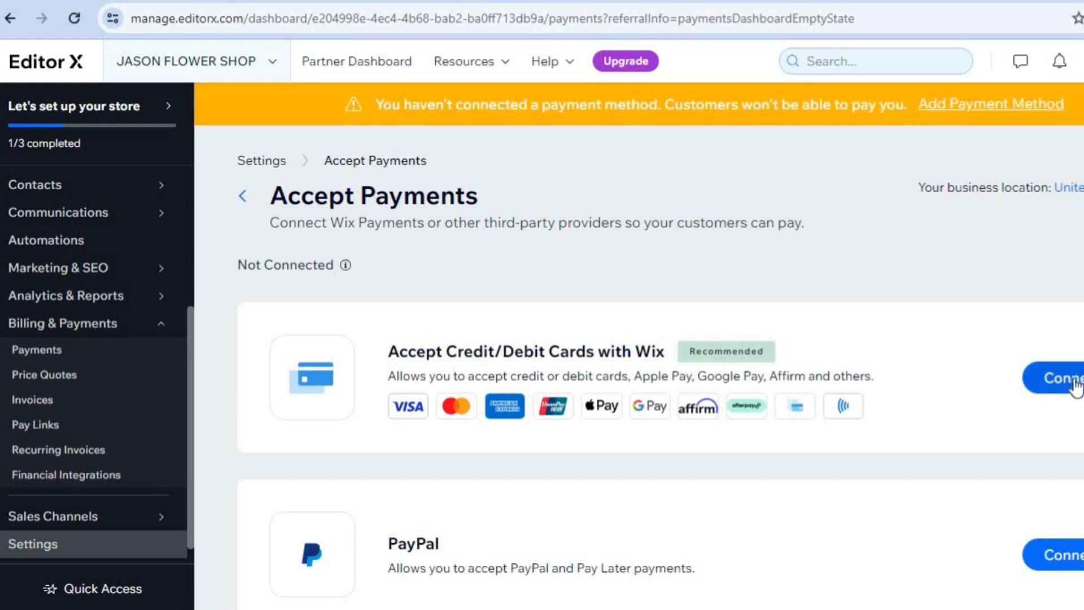
Step: Review the available payment providers, including those listed under More Payment Options
scroll(661, 367, "down", 3)
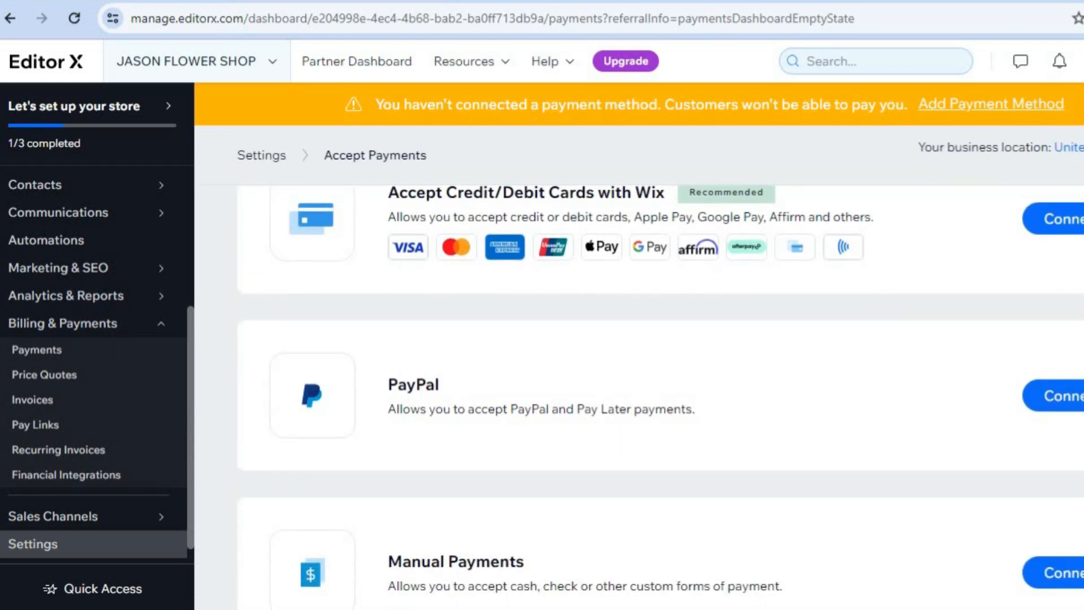
scroll(473, 490, "down", 3)
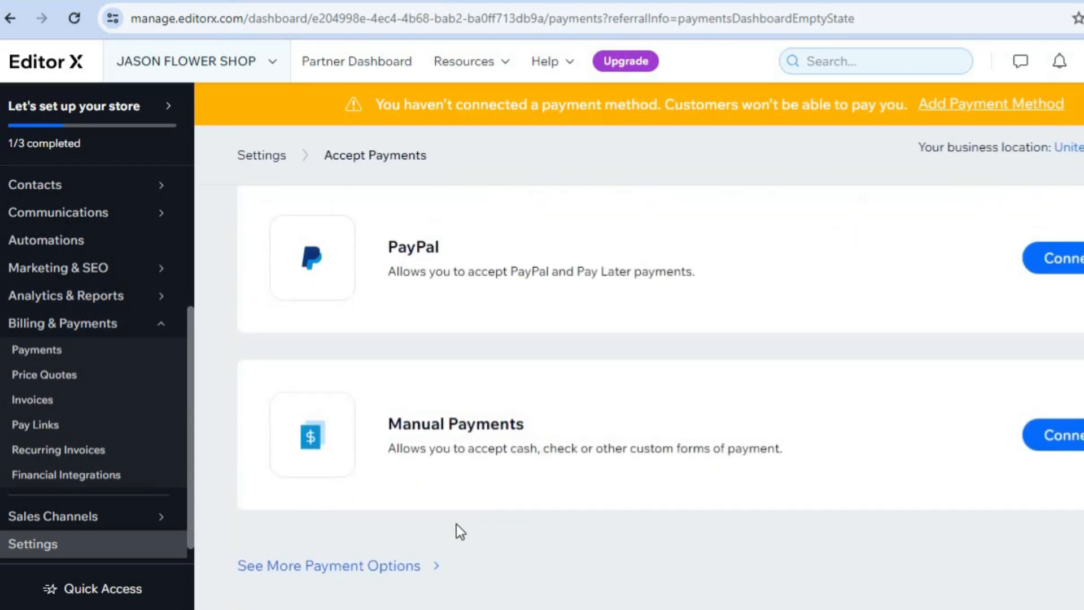
left_click(380, 567)
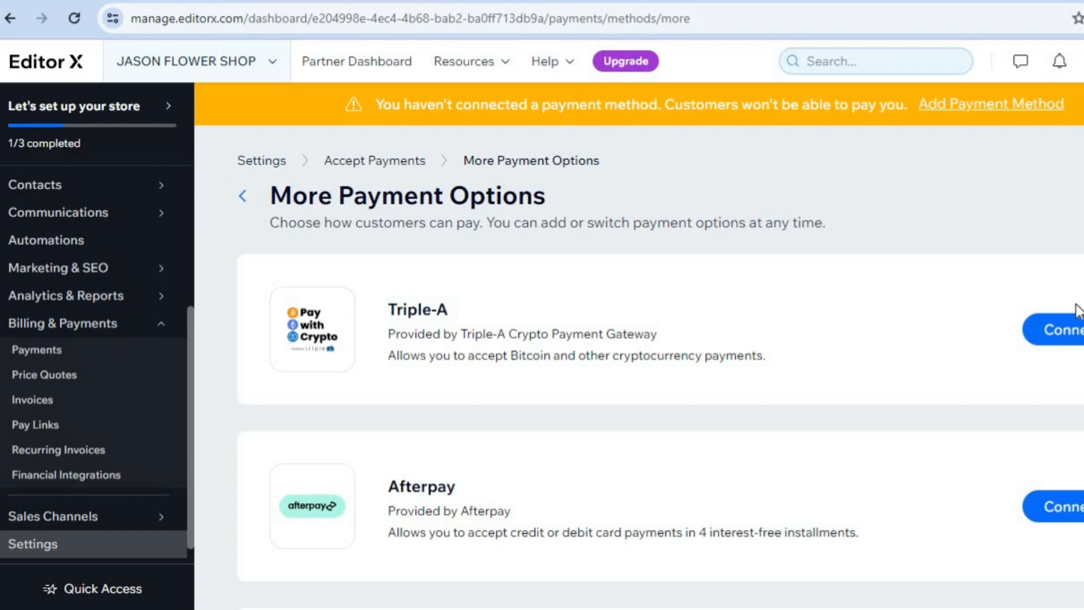
scroll(661, 367, "down", 12)
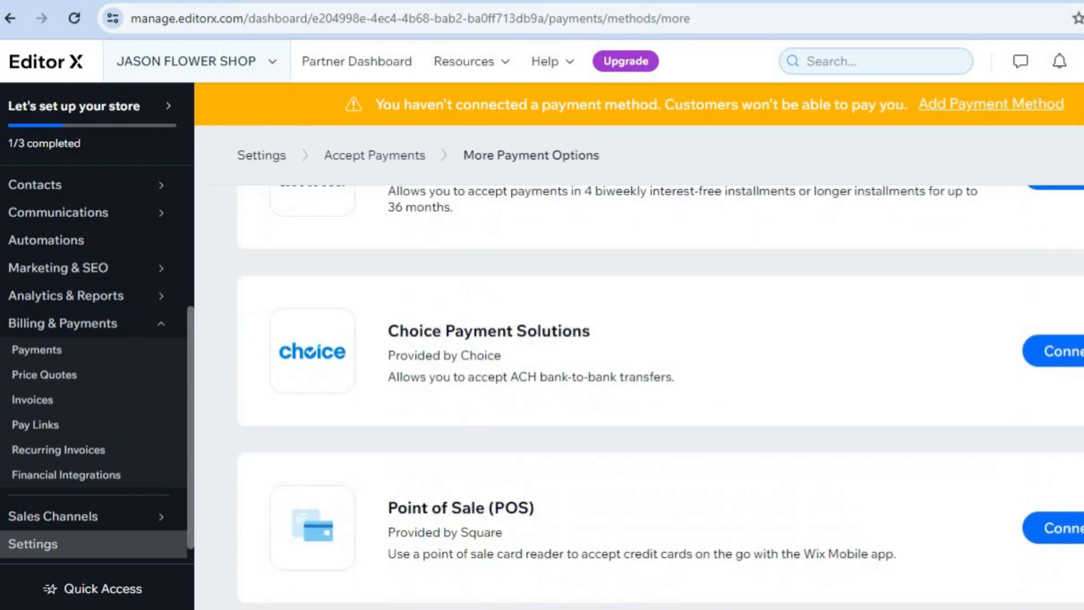
scroll(660, 367, "down", 7)
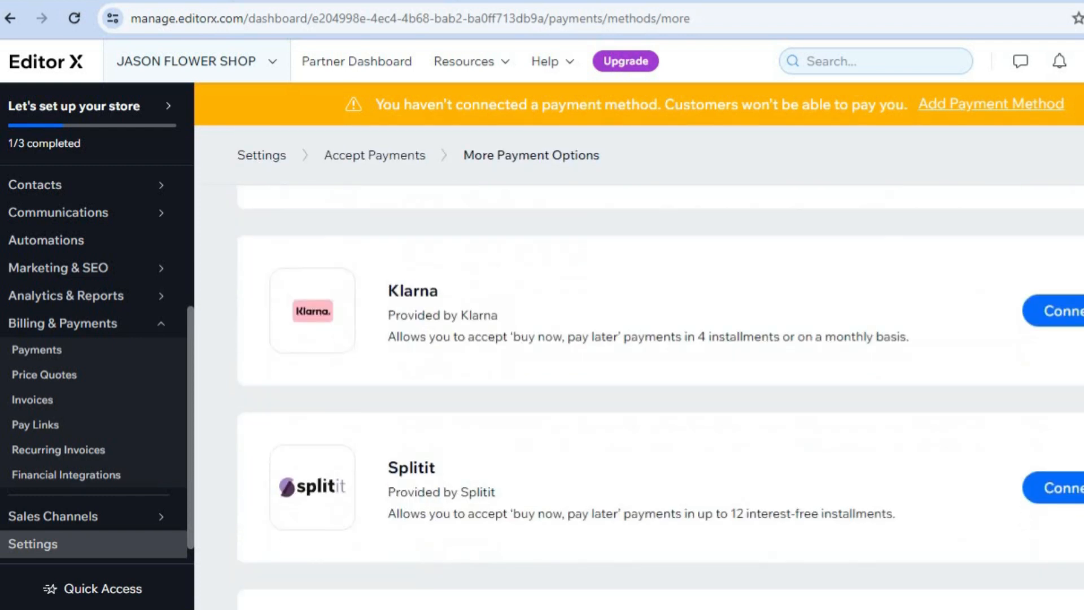
scroll(661, 367, "up", 6)
scroll(661, 367, "up", 5)
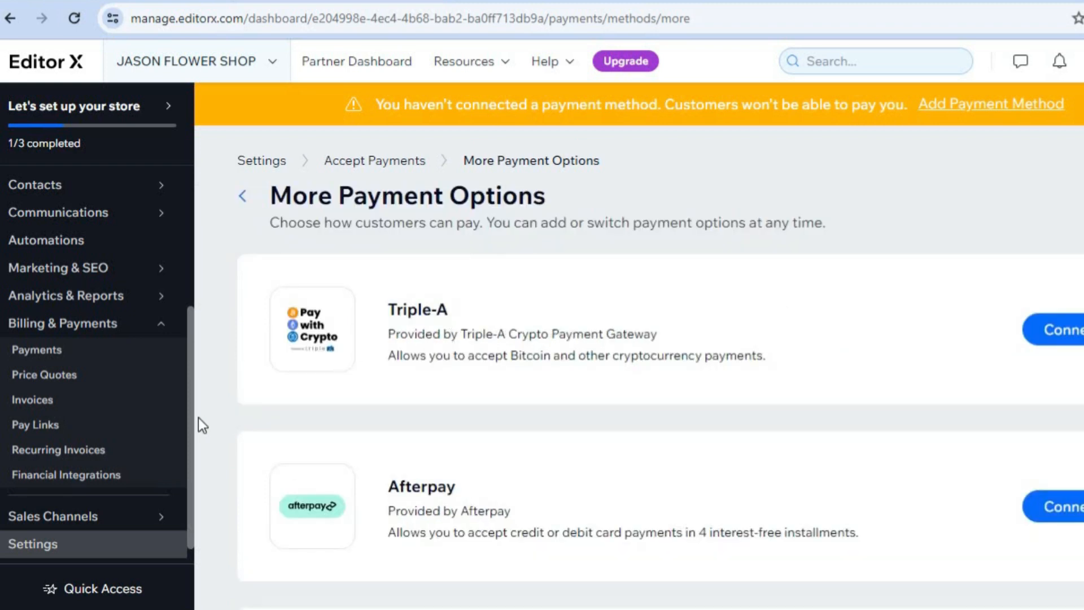
Step: Return to the store's Setup page and start designing the site by picking a designed template
left_click_drag(185, 334, 186, 213)
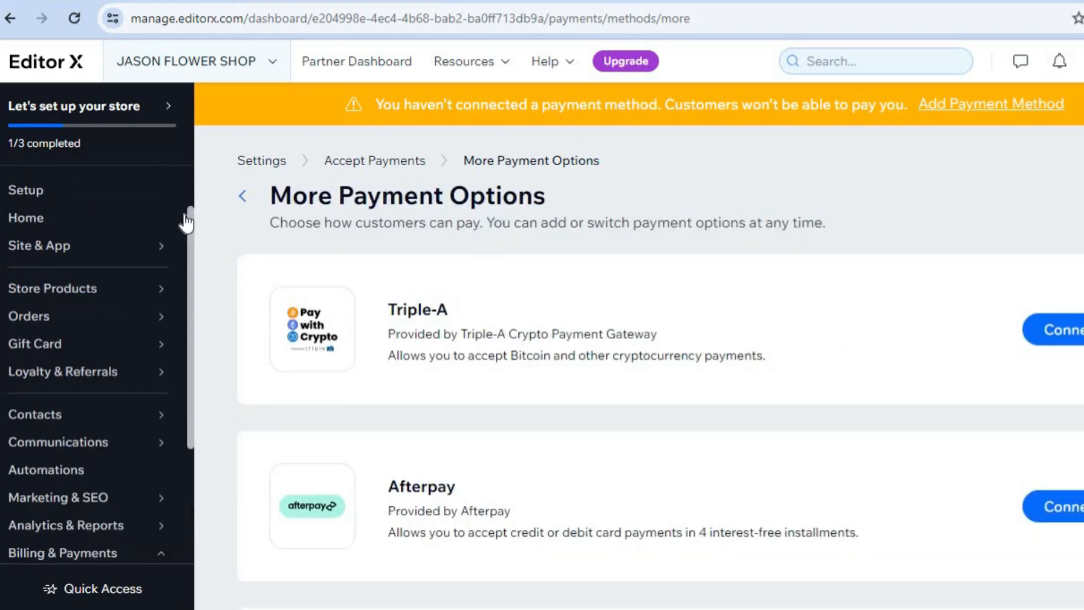
left_click(82, 202)
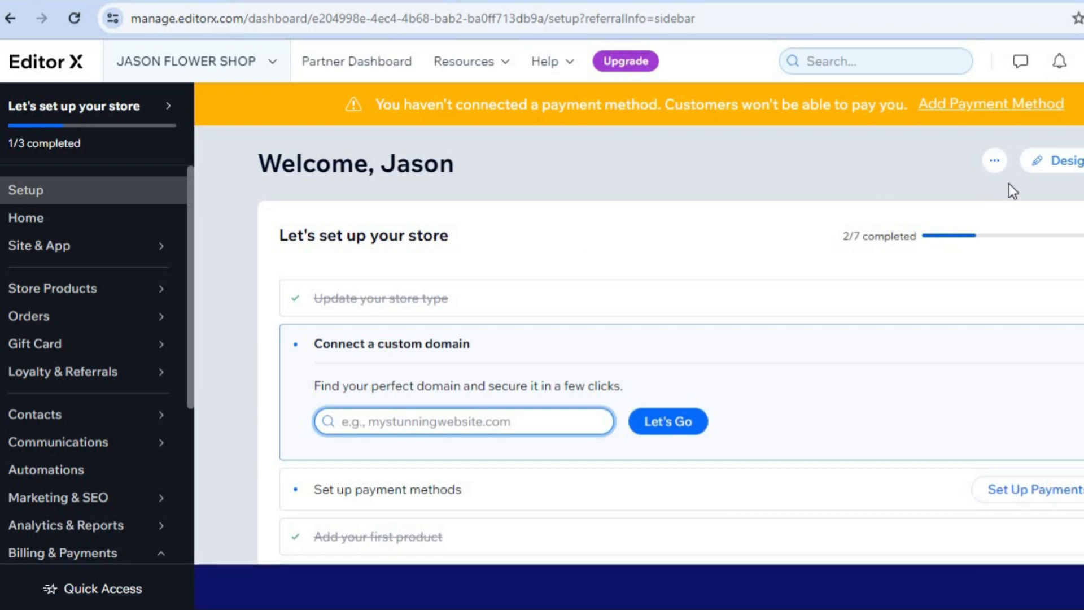
left_click(1070, 168)
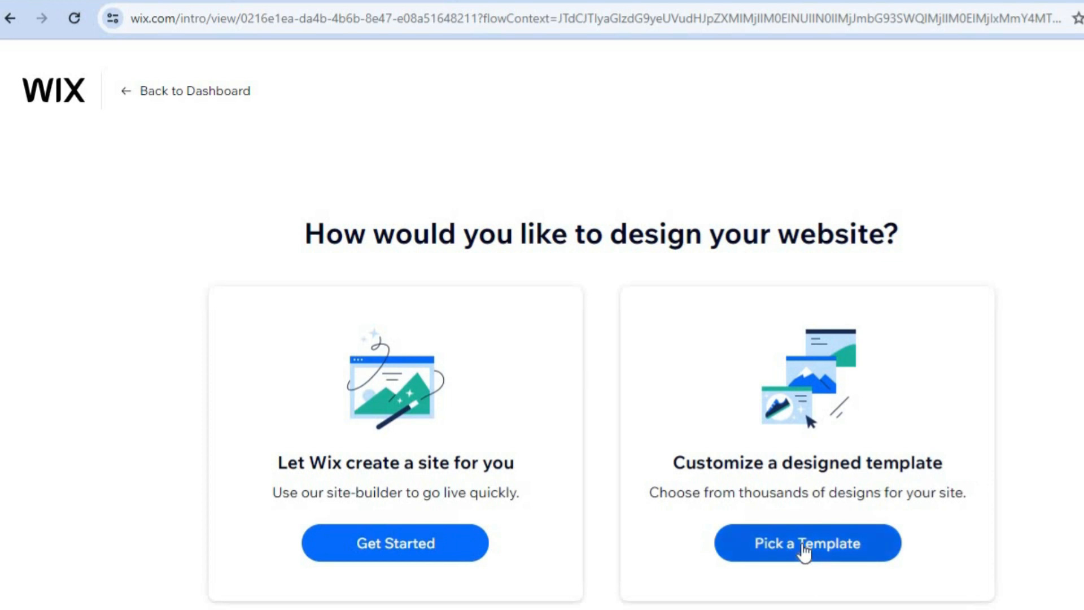
left_click(805, 551)
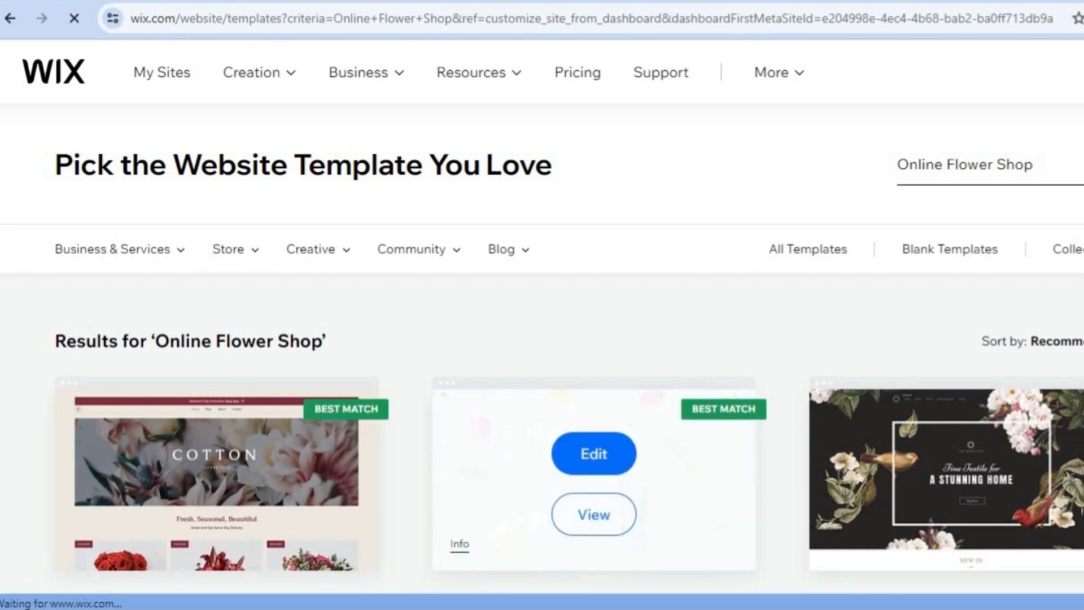
Step: Browse the Online Flower Shop template results and compare the Flower Shop and related store designs
scroll(542, 316, "down", 3)
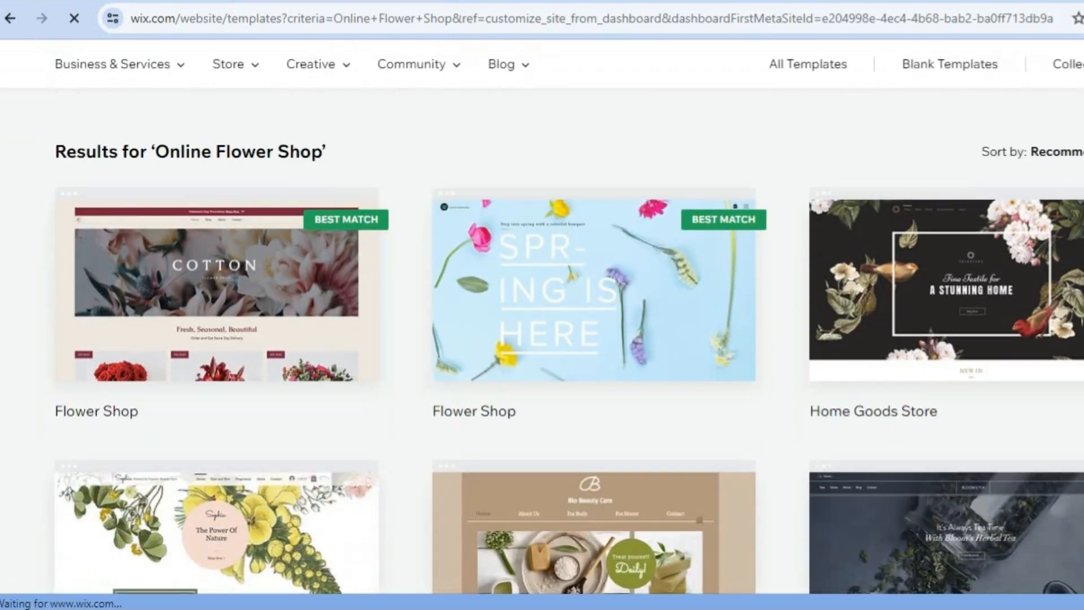
scroll(542, 338, "down", 10)
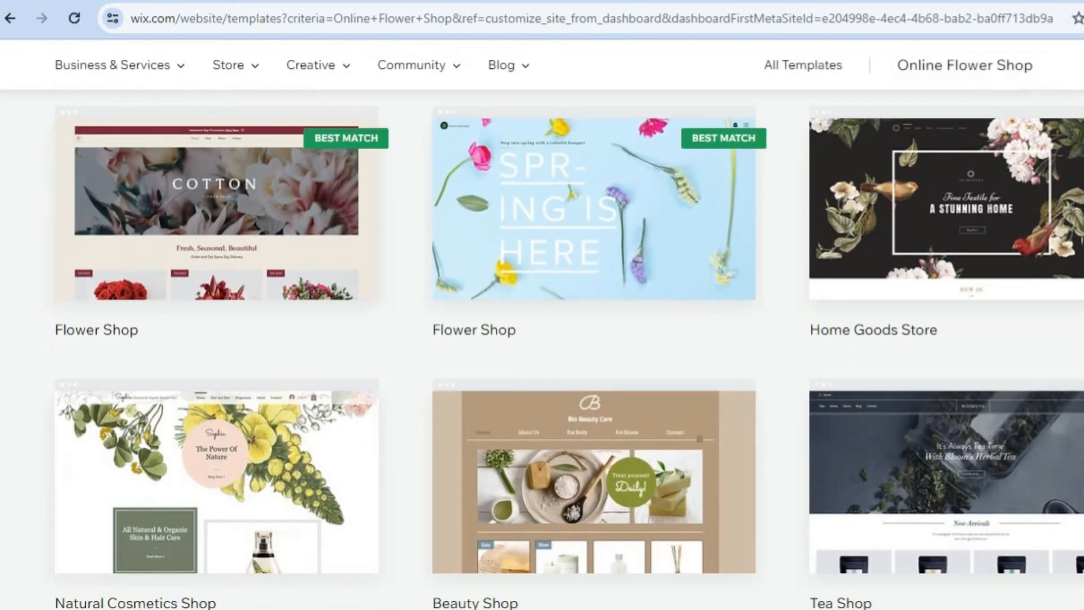
scroll(542, 339, "down", 1)
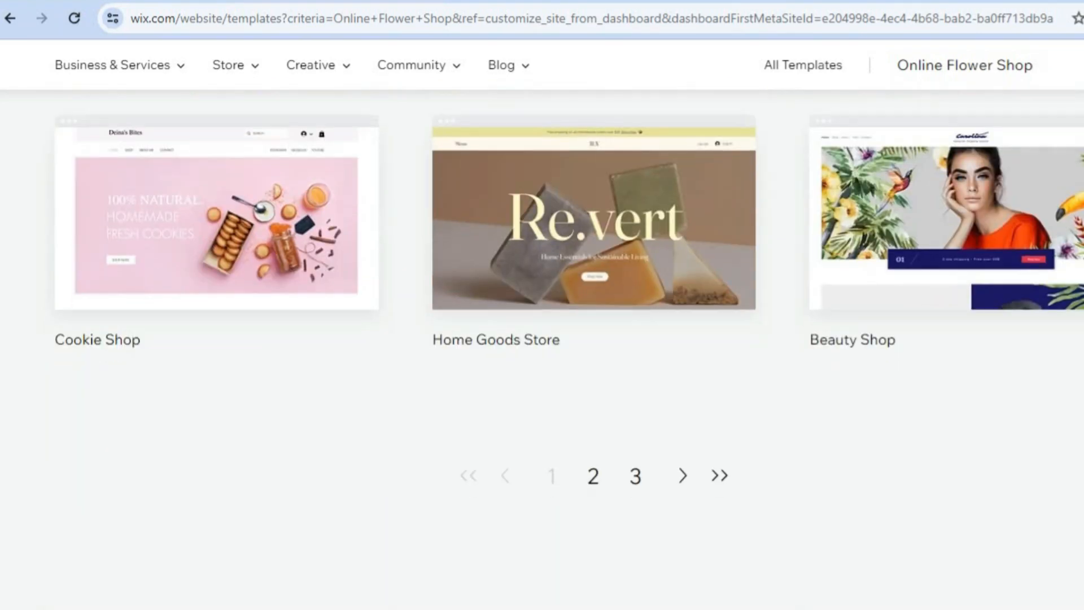
scroll(463, 306, "up", 15)
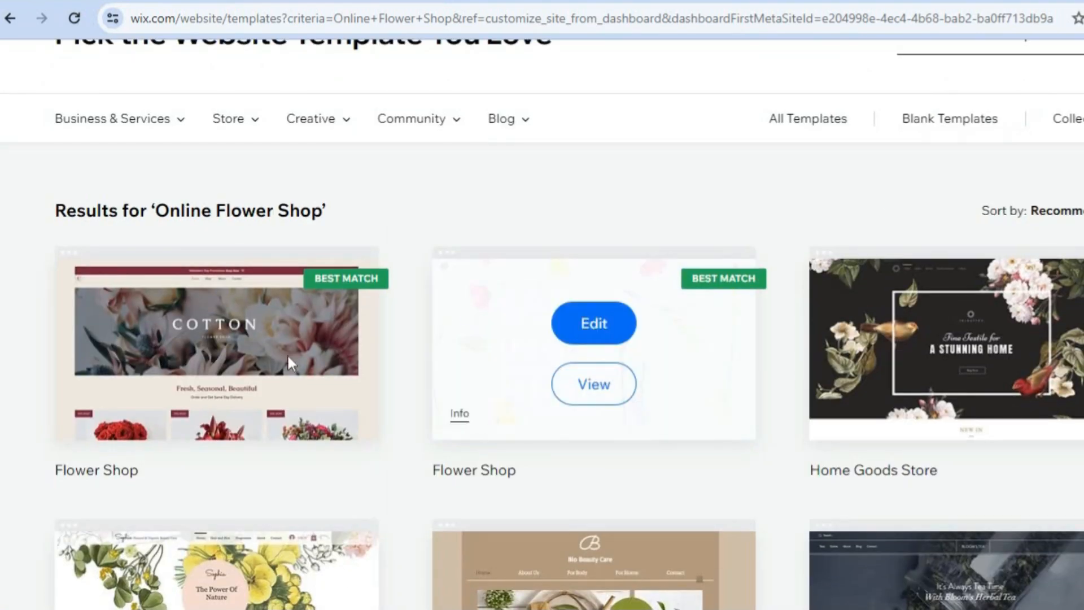
mouse_move(218, 382)
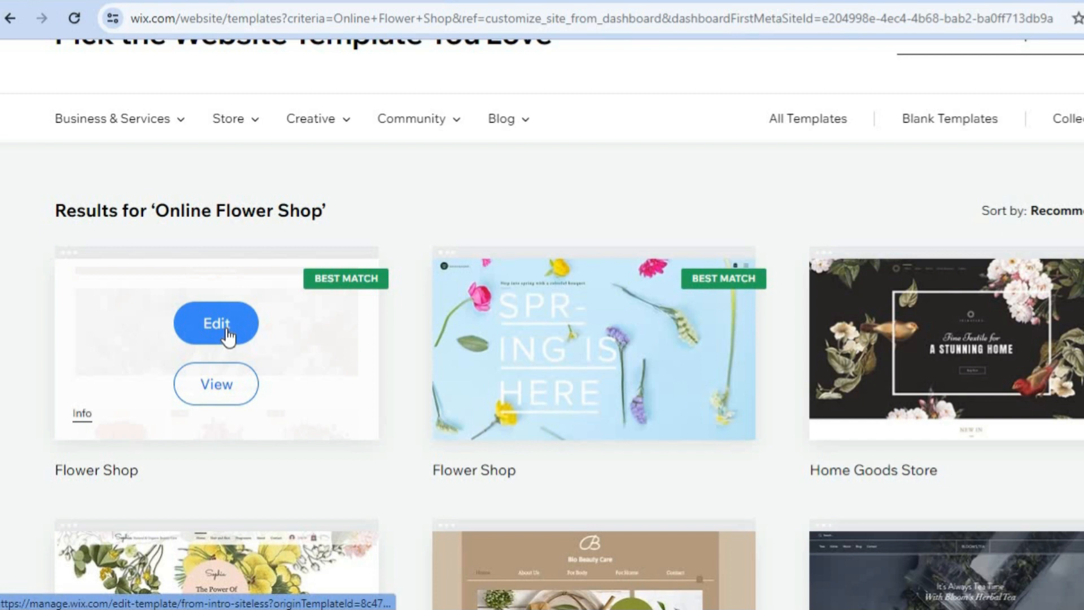
mouse_move(852, 293)
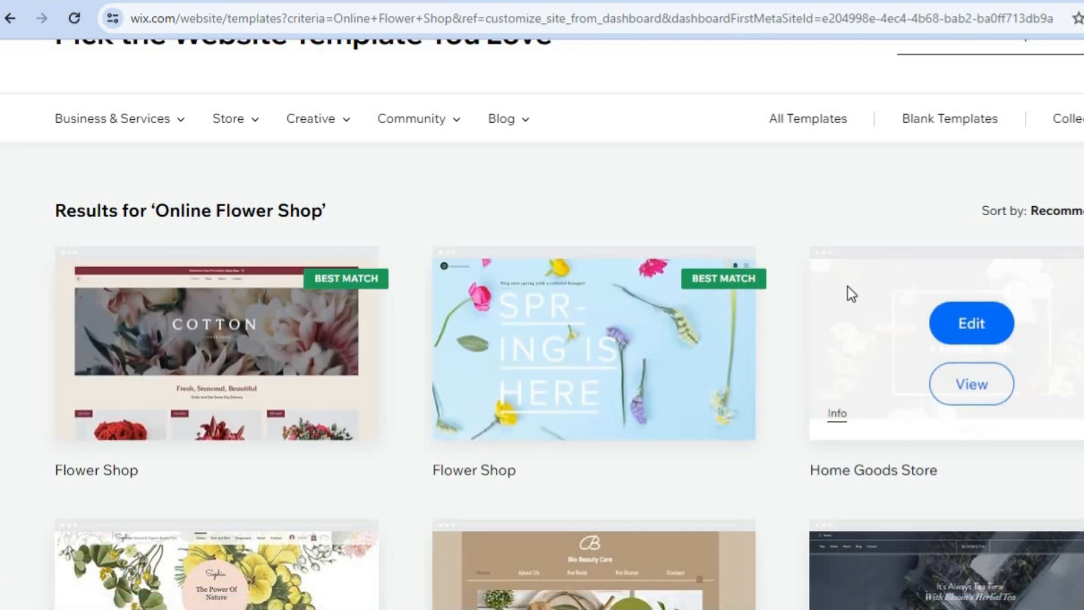
scroll(542, 339, "down", 2)
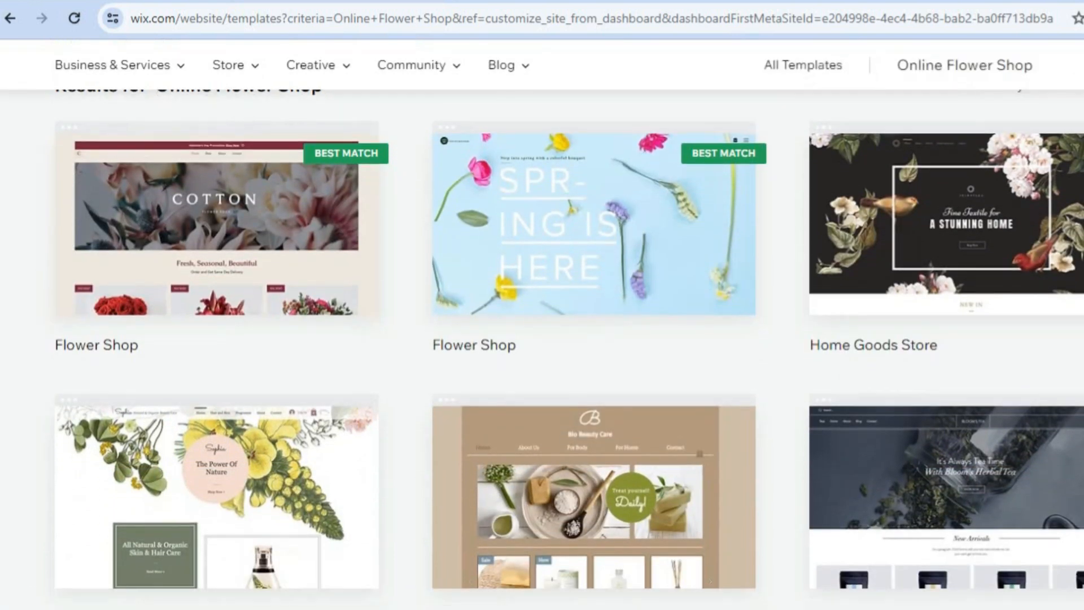
scroll(455, 388, "up", 6)
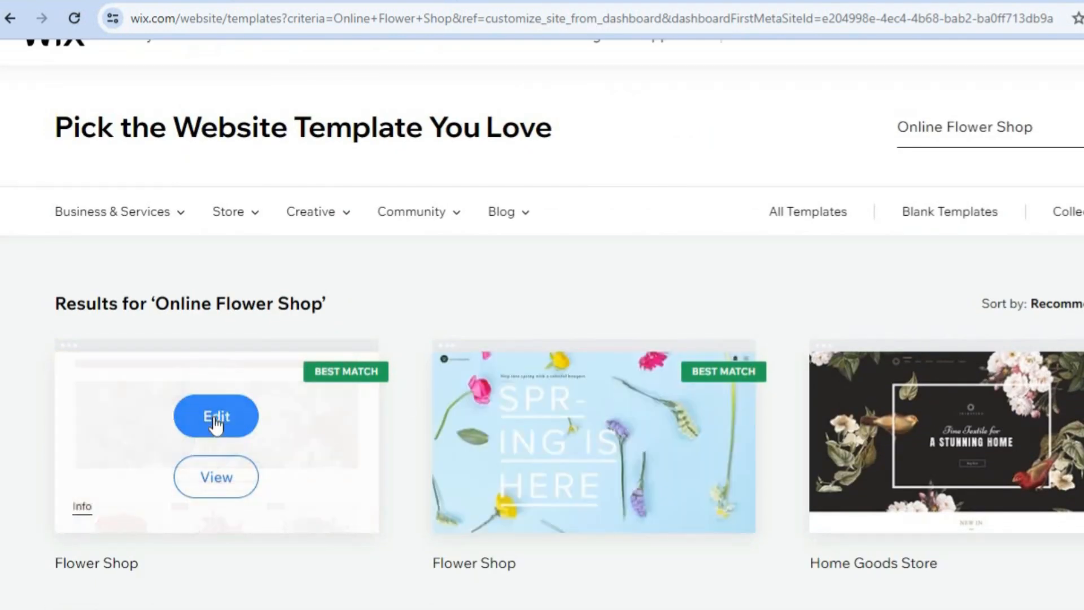
Step: Open the first Flower Shop template for editing and dismiss the AI site content writer without entering site details
left_click(229, 416)
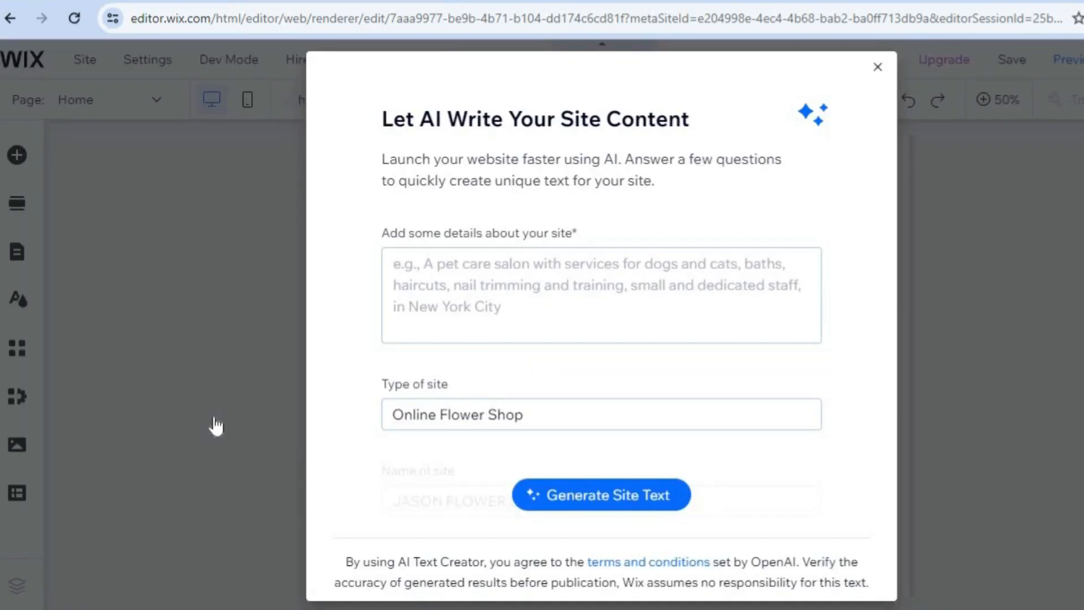
left_click(493, 332)
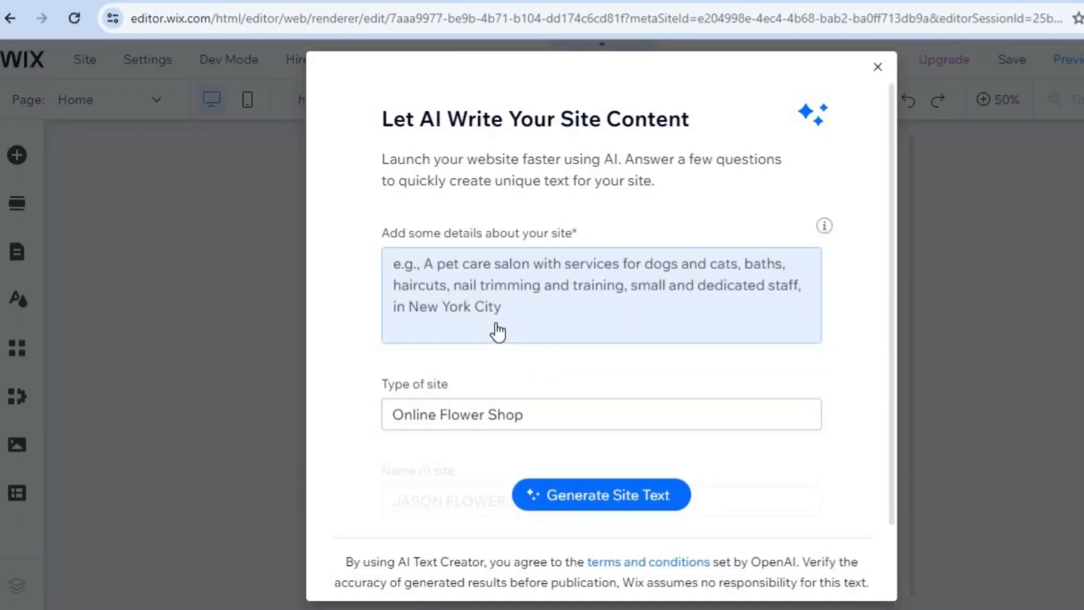
left_click(481, 277)
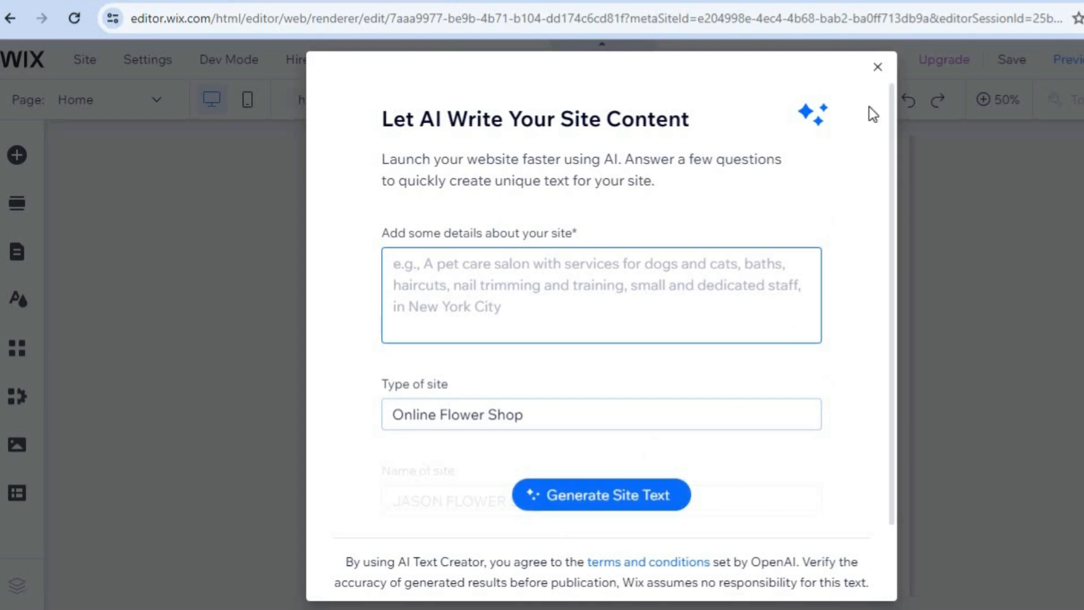
left_click(878, 67)
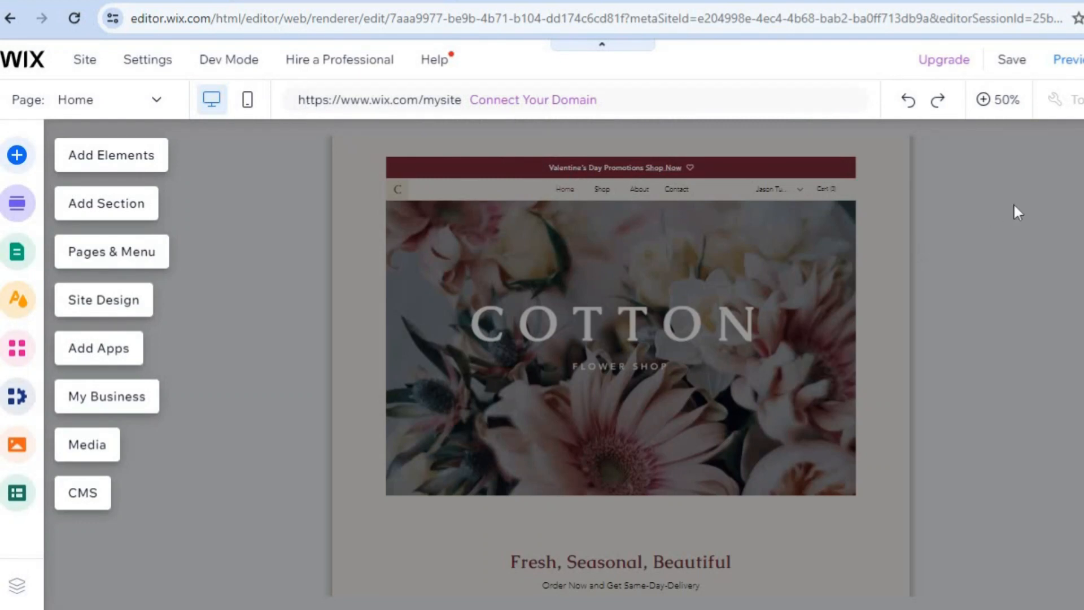
Step: View the Home page at 100% and examine its hero banner and product gallery
left_click(1001, 105)
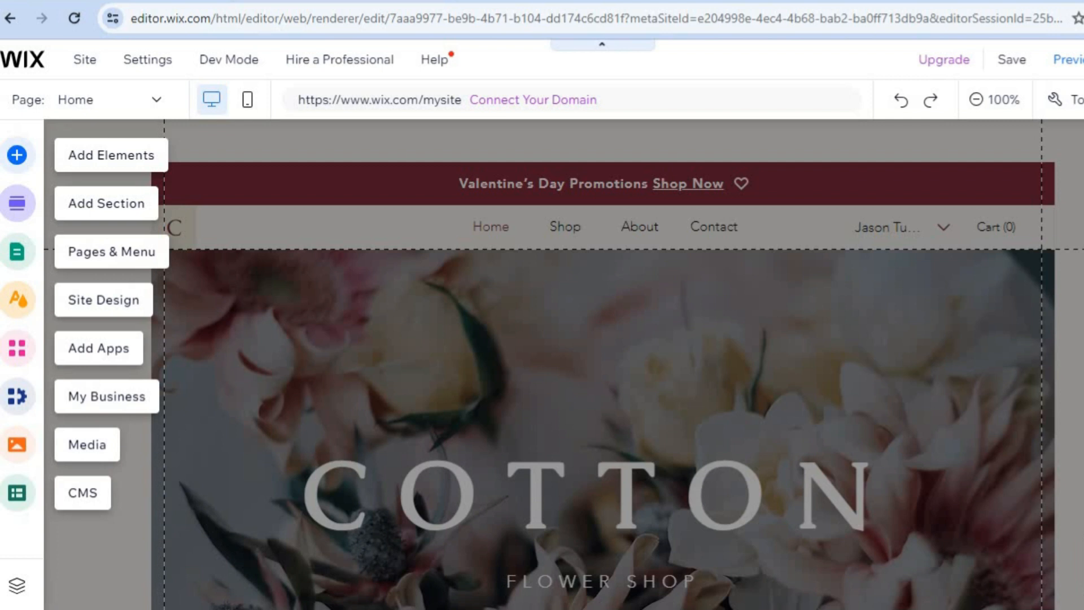
scroll(604, 364, "down", 7)
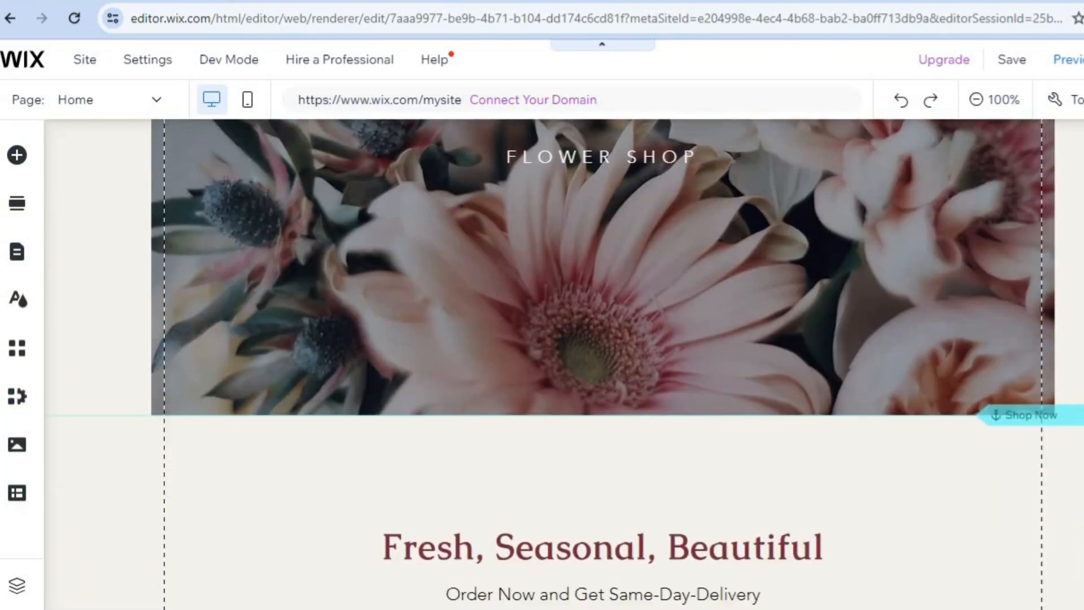
scroll(604, 364, "down", 8)
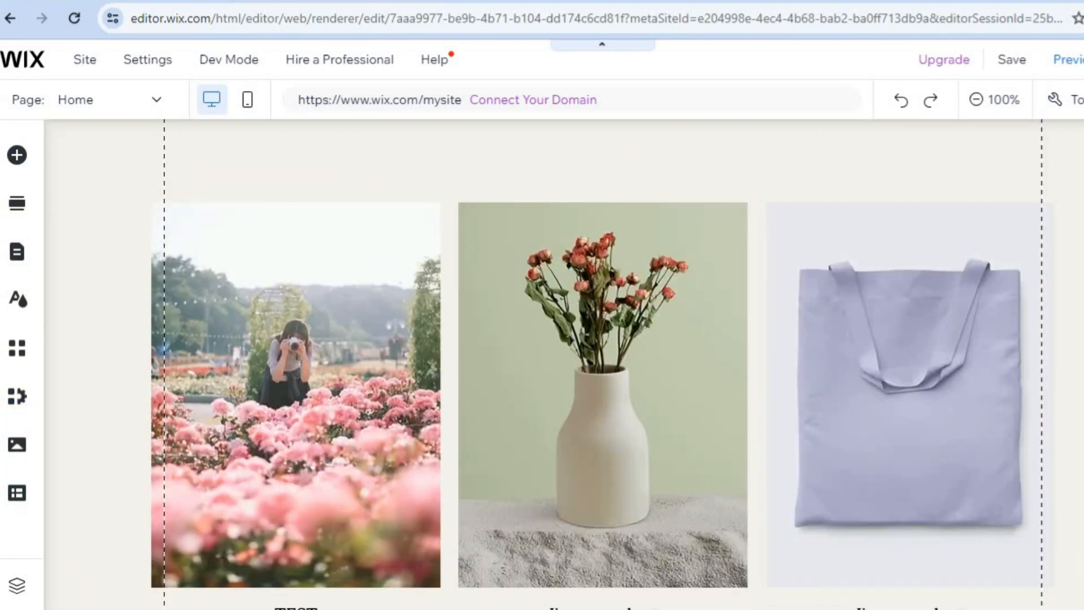
scroll(604, 364, "down", 10)
scroll(604, 364, "up", 7)
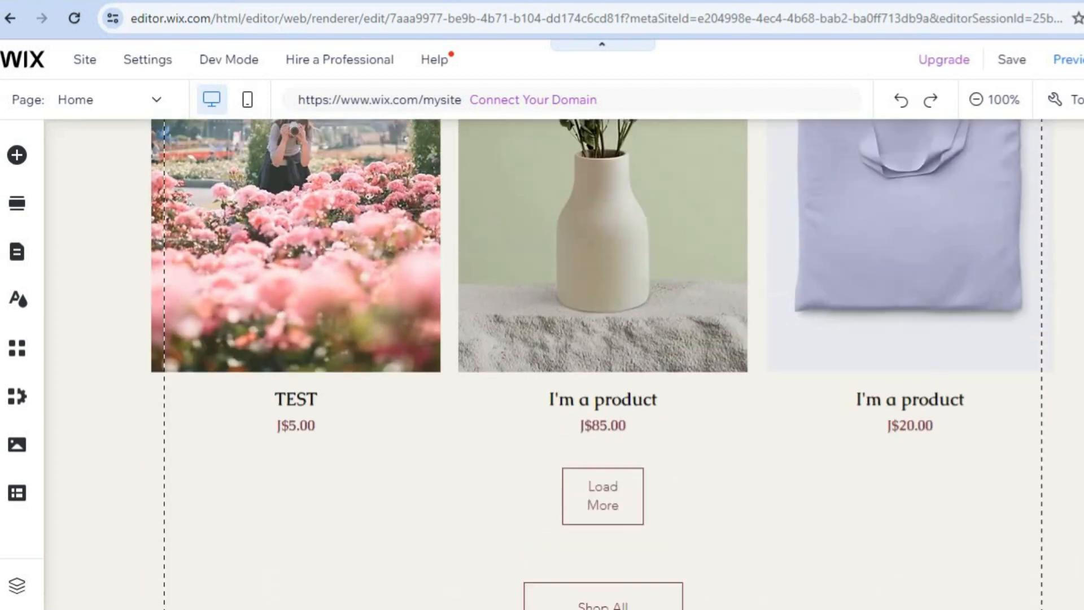
scroll(548, 336, "up", 2)
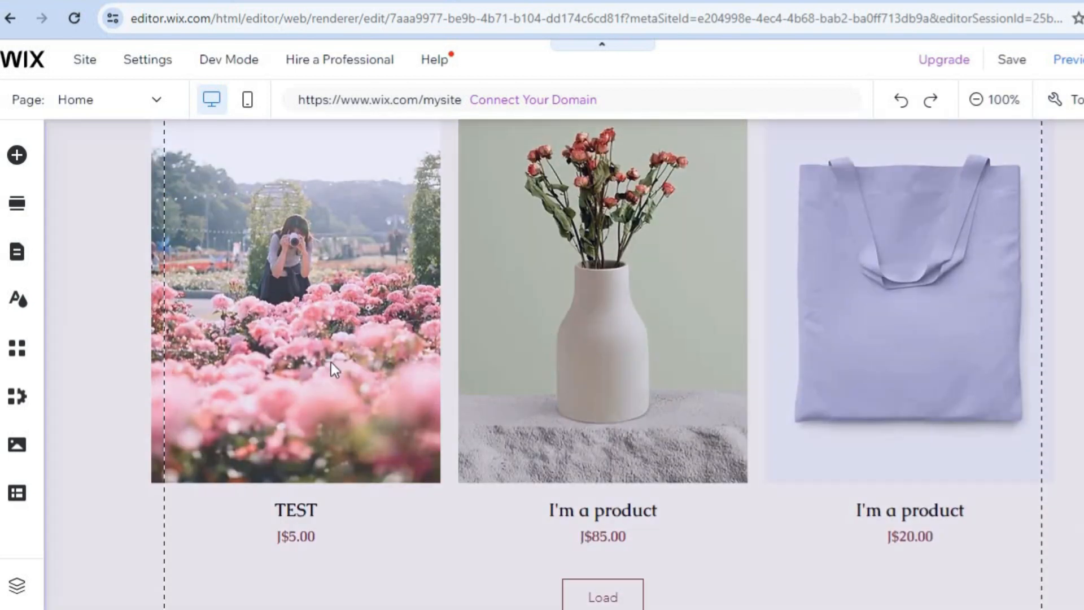
scroll(602, 364, "up", 12)
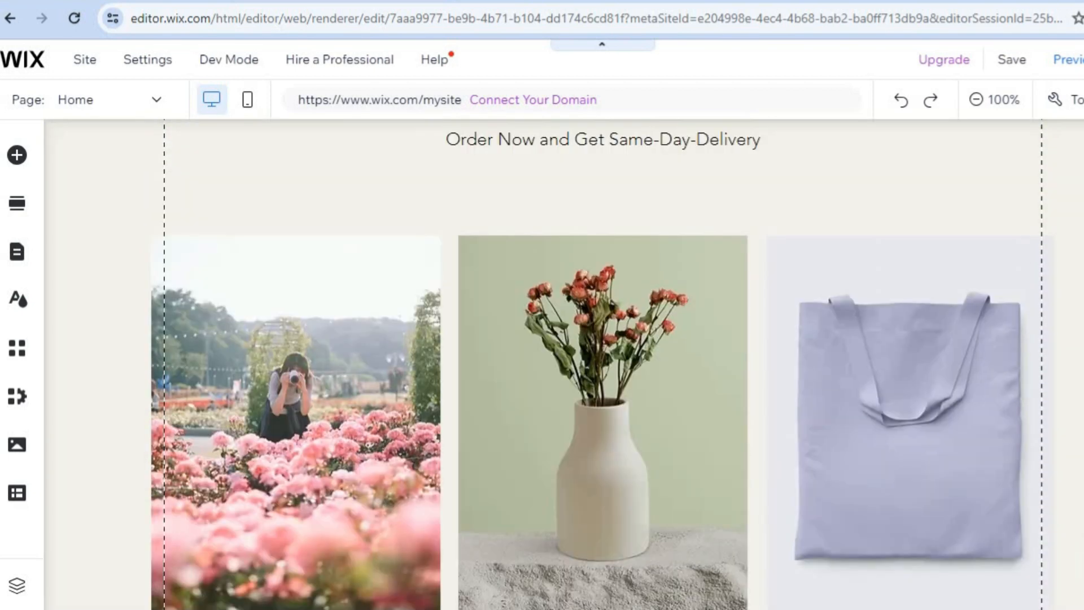
scroll(602, 364, "up", 2)
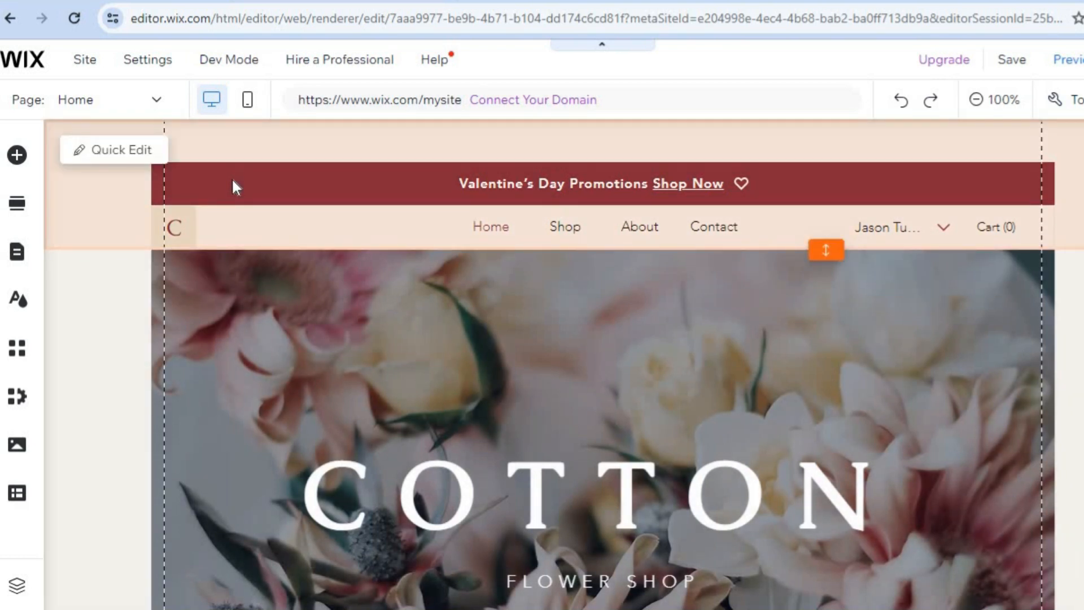
Step: Review the Quick Edit options for the header and the Welcome section, and close Quick Edit
left_click(97, 148)
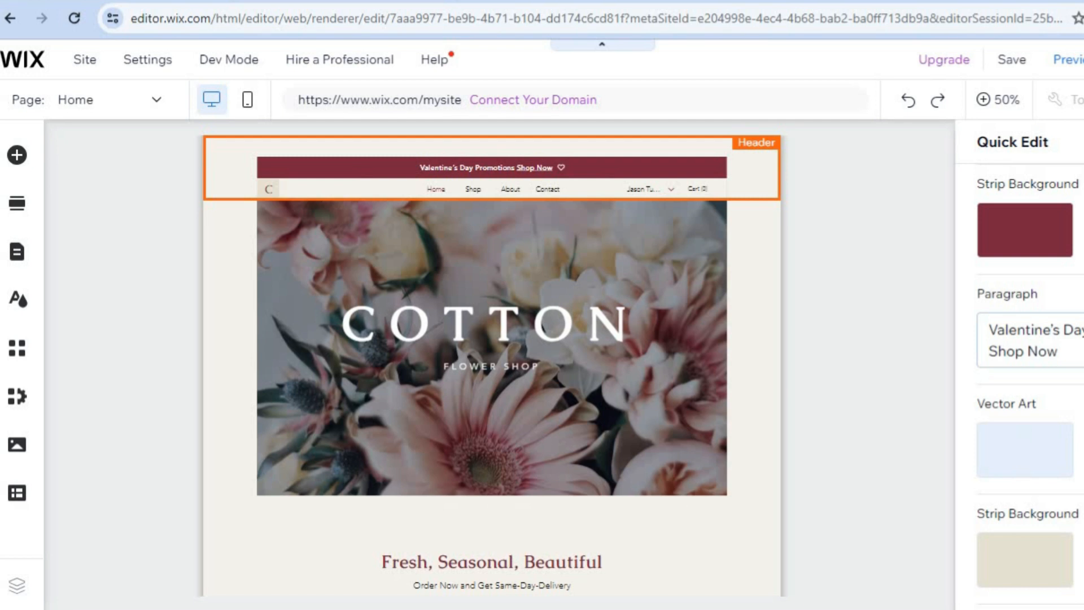
scroll(1019, 373, "down", 5)
scroll(1019, 373, "down", 2)
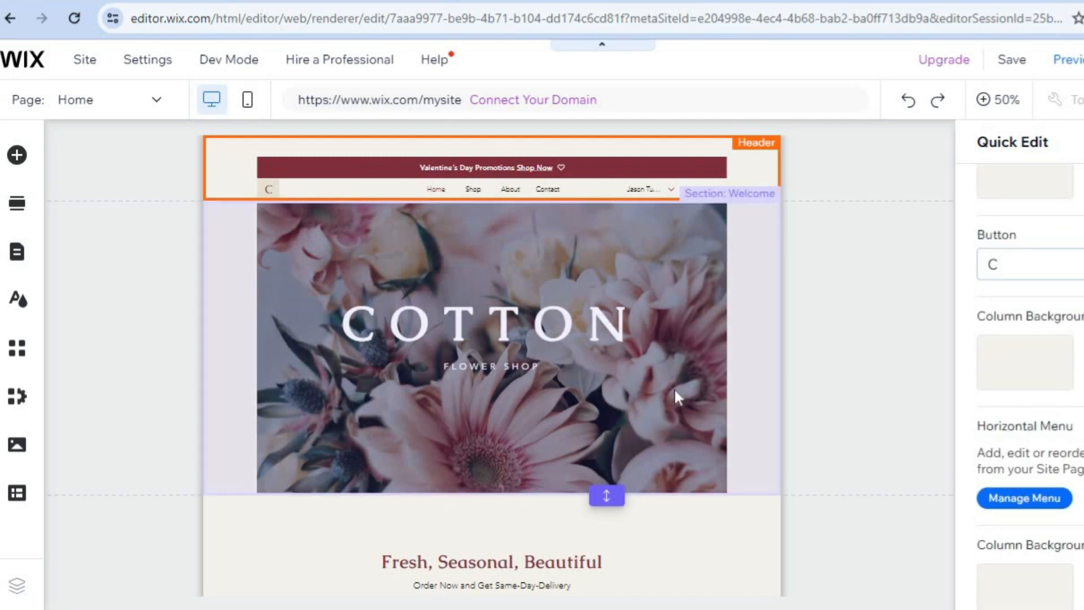
left_click(503, 324)
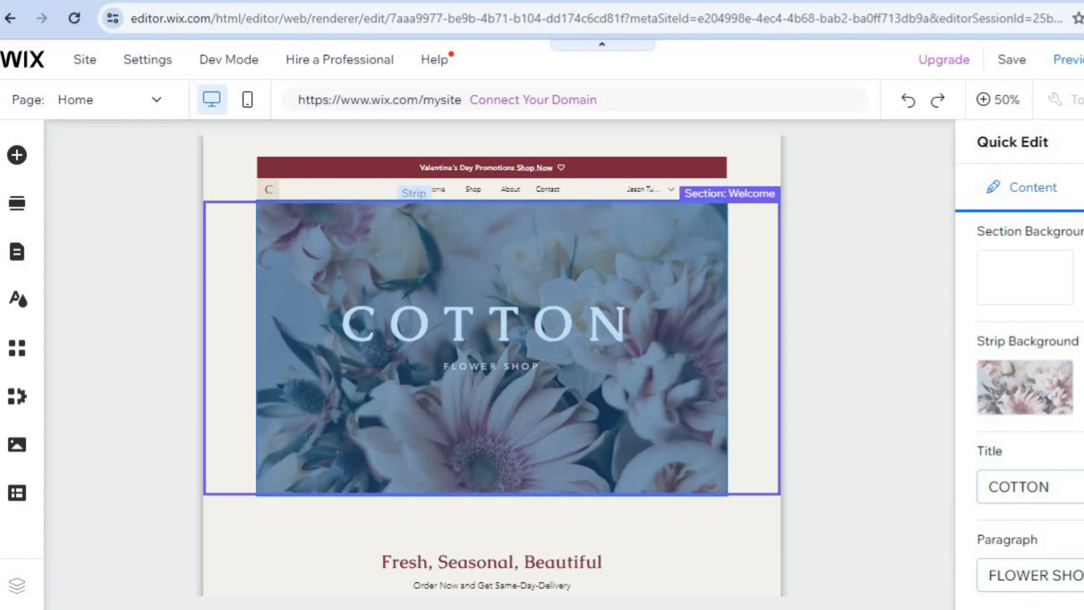
scroll(1044, 463, "down", 1)
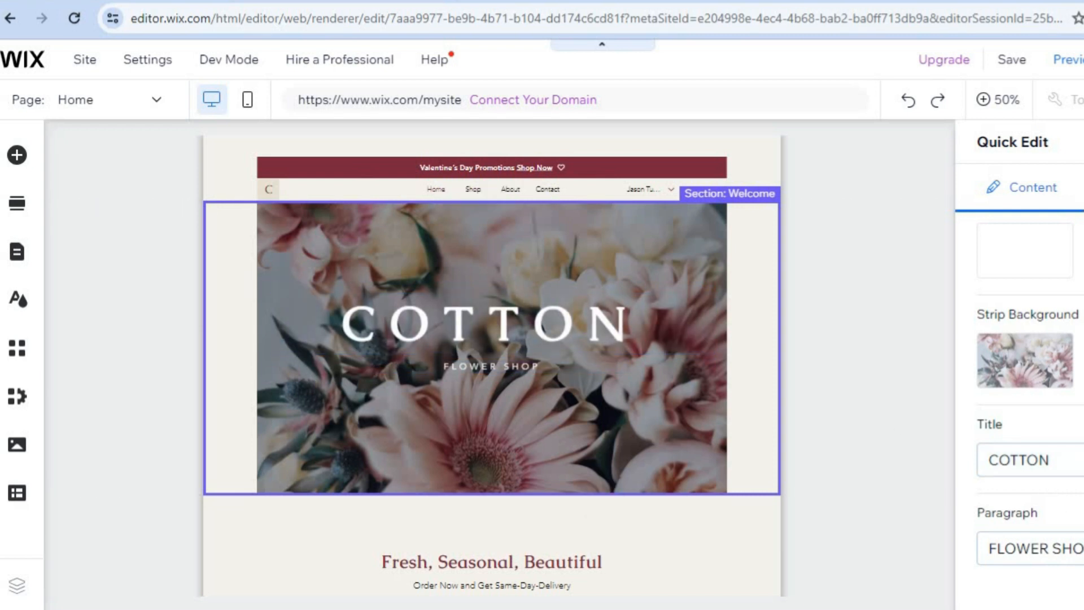
key("Escape")
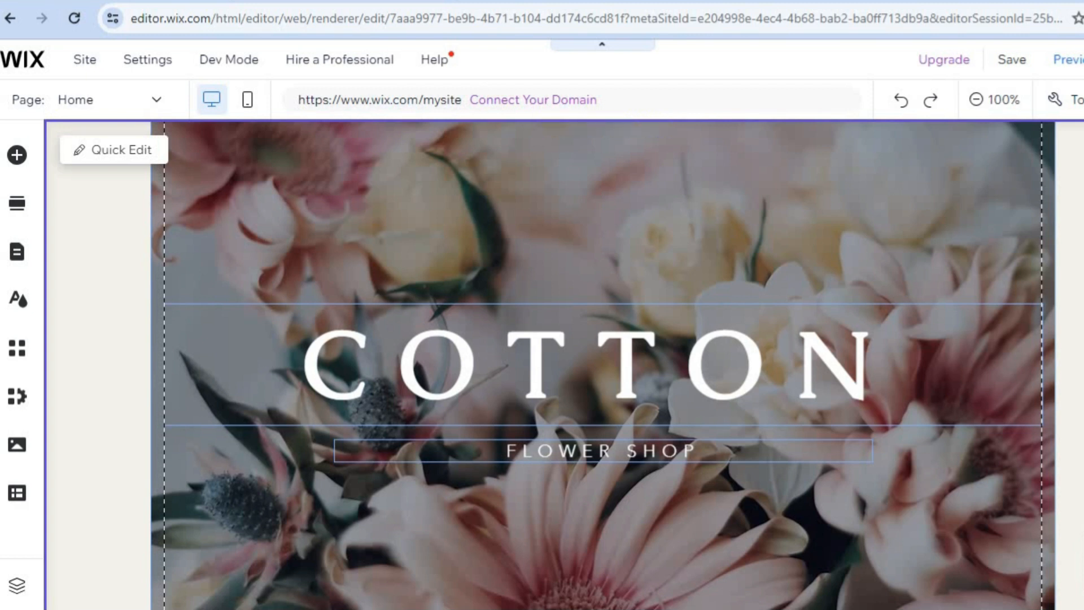
Step: Browse the addable element categories, including Image, Button, Embed Code and Menu & Anchor, without adding anything
scroll(600, 359, "down", 3)
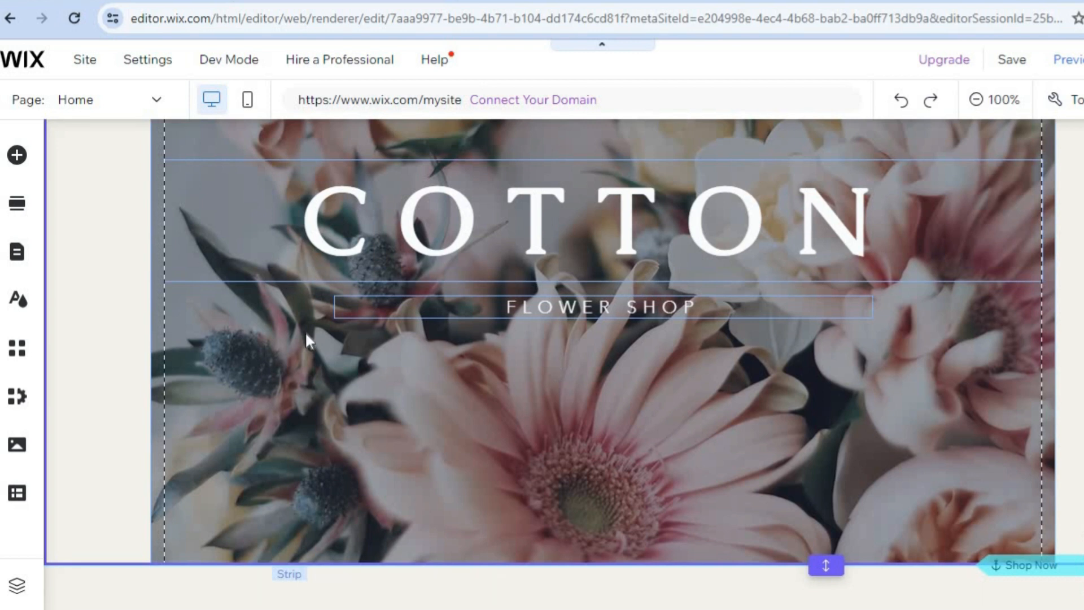
left_click(28, 162)
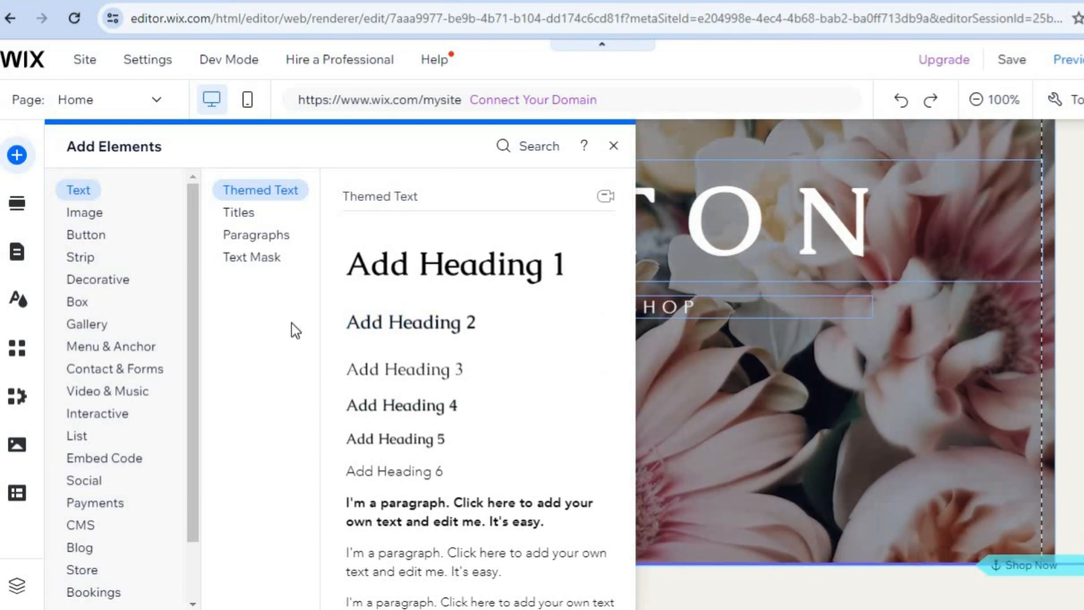
left_click(108, 215)
left_click(105, 236)
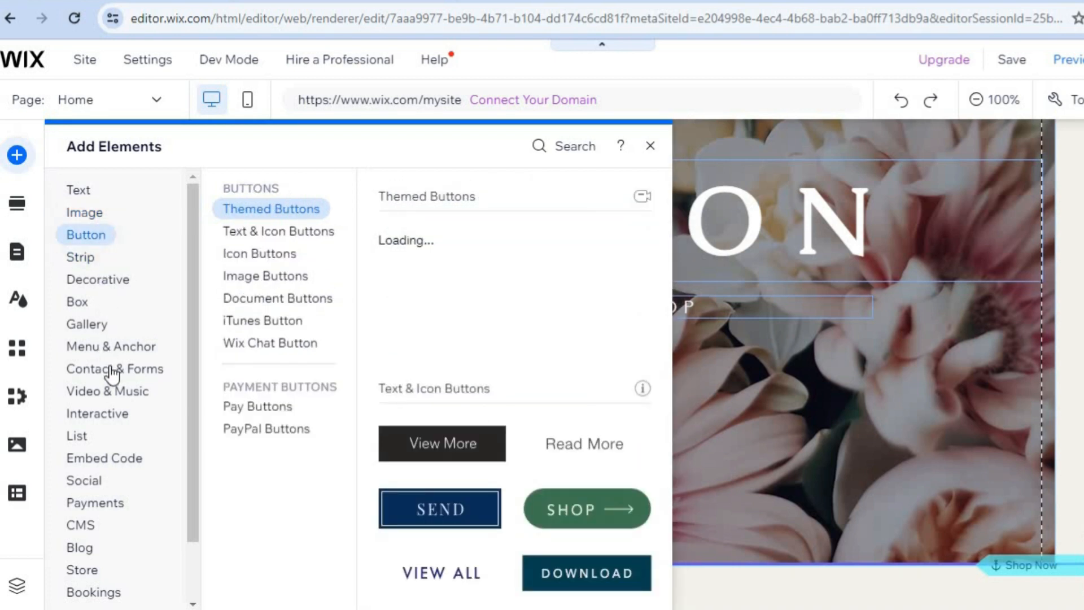
left_click(125, 459)
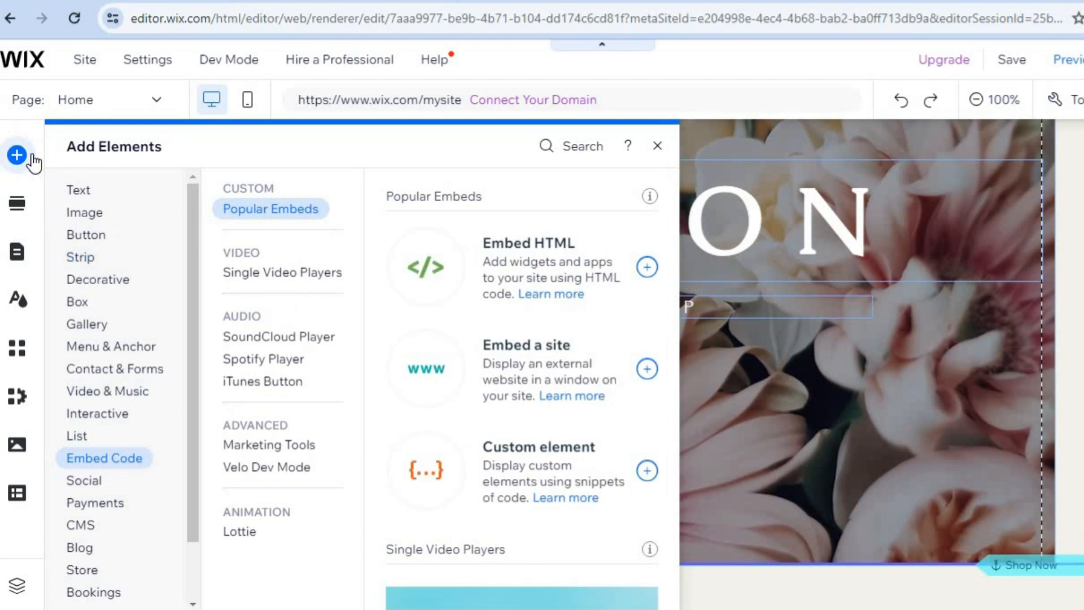
left_click(82, 213)
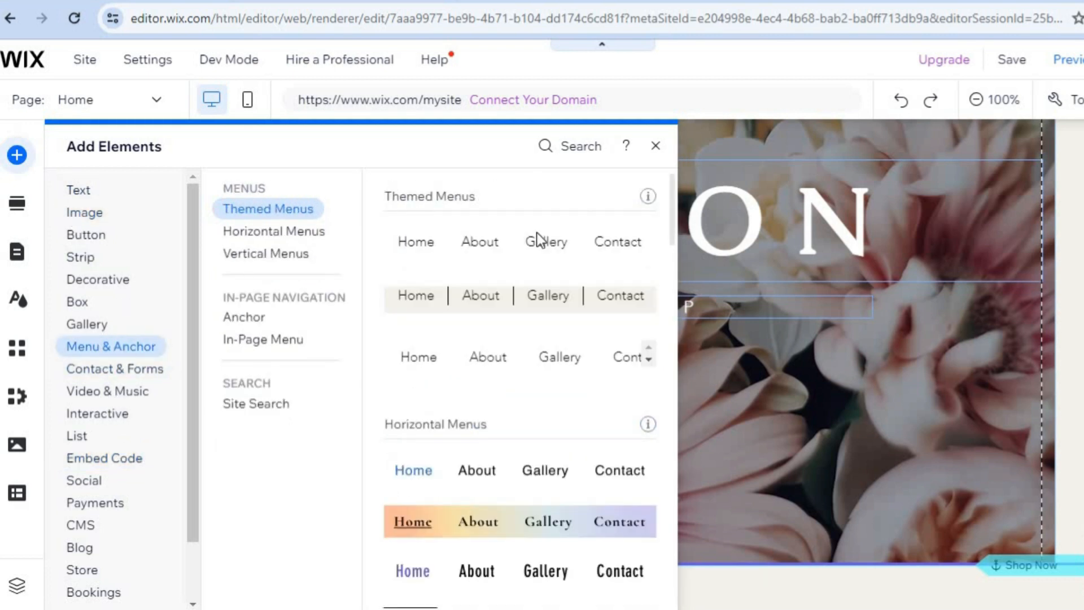
left_click(657, 148)
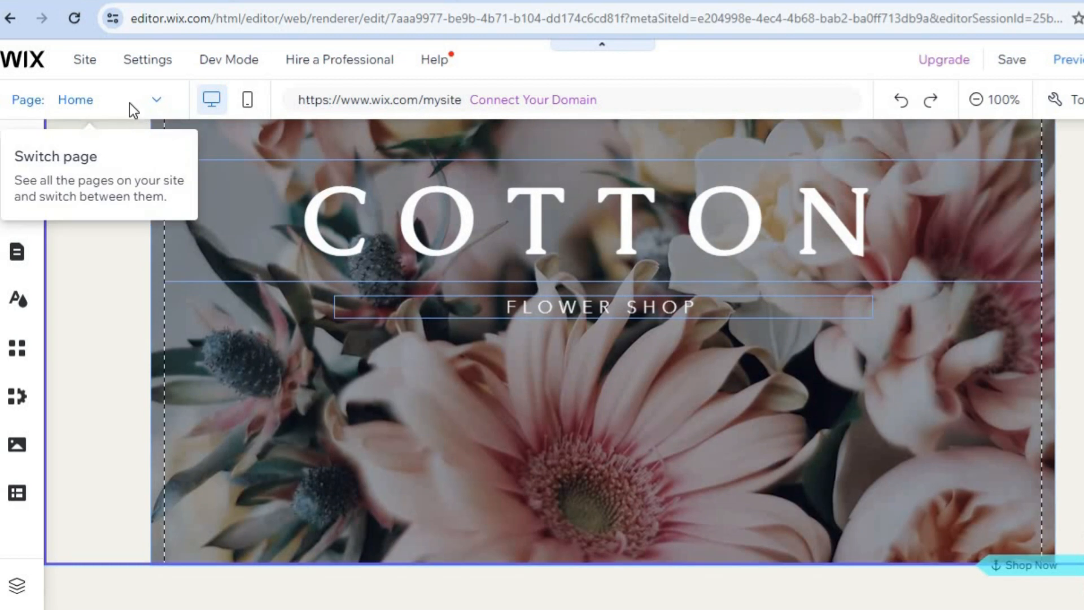
Step: Switch to the Shop page and the About page in turn and look through their content
left_click(130, 103)
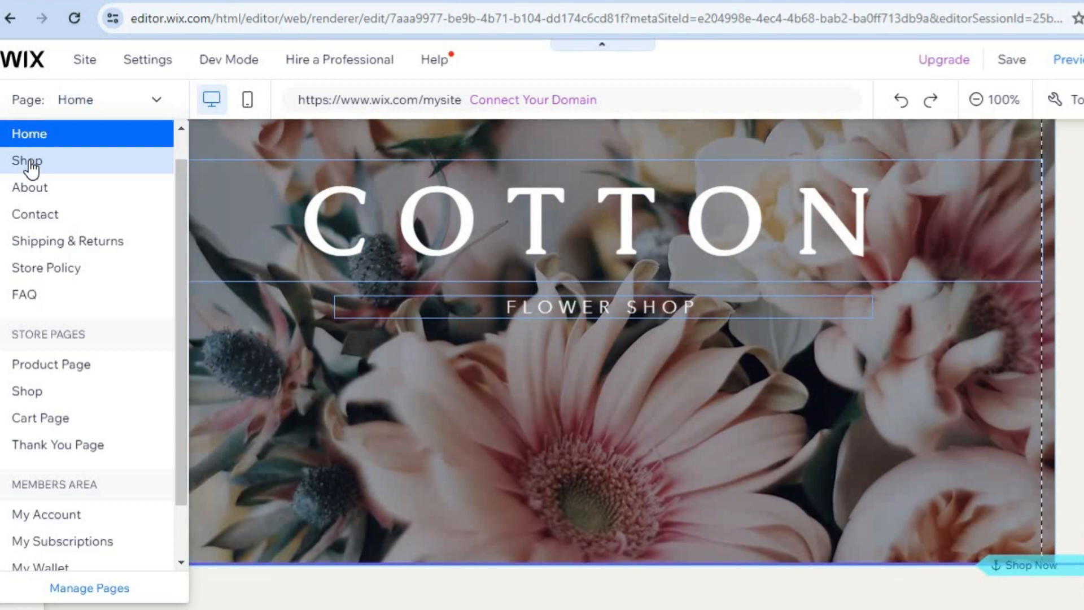
left_click(30, 164)
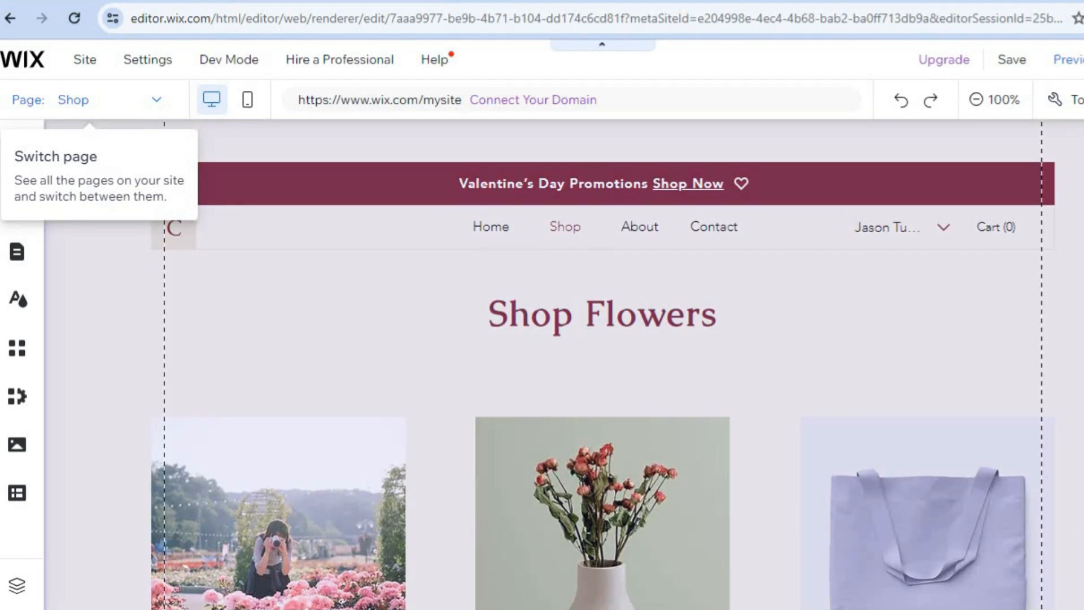
scroll(563, 365, "down", 7)
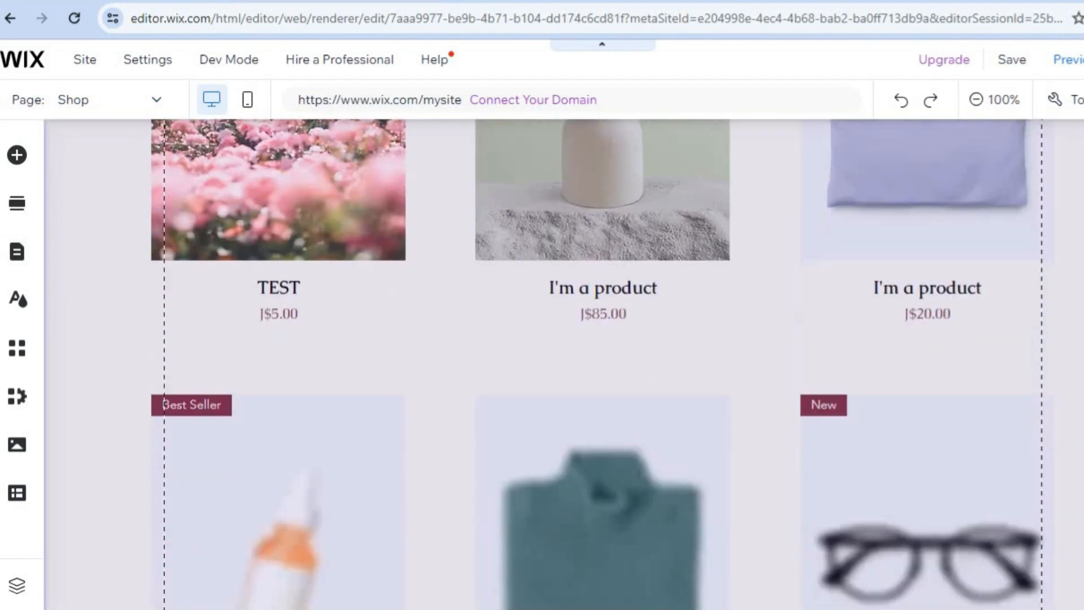
scroll(351, 183, "up", 7)
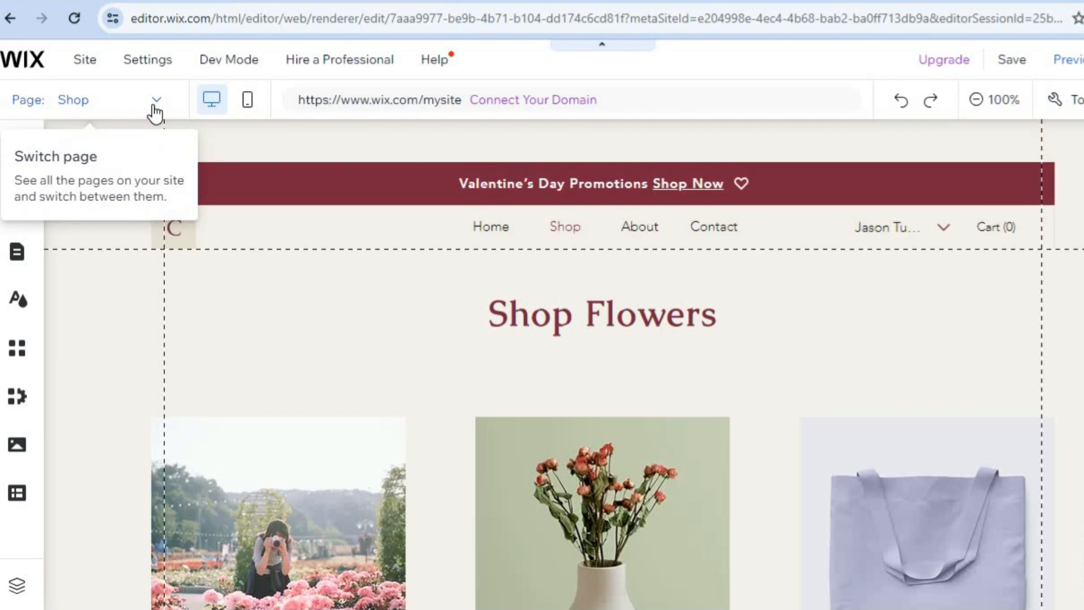
left_click(153, 103)
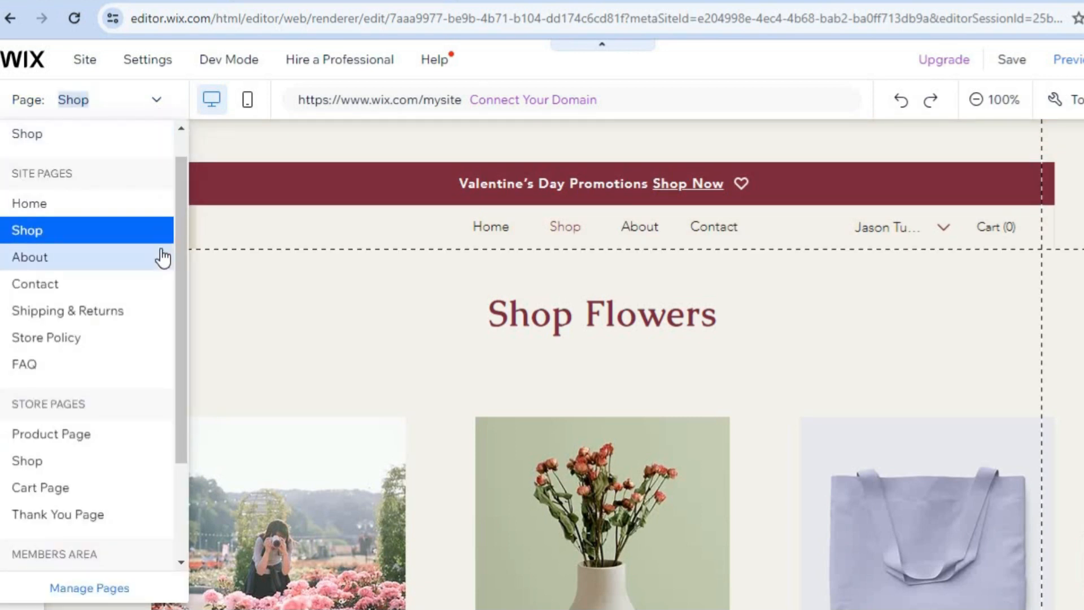
left_click(138, 255)
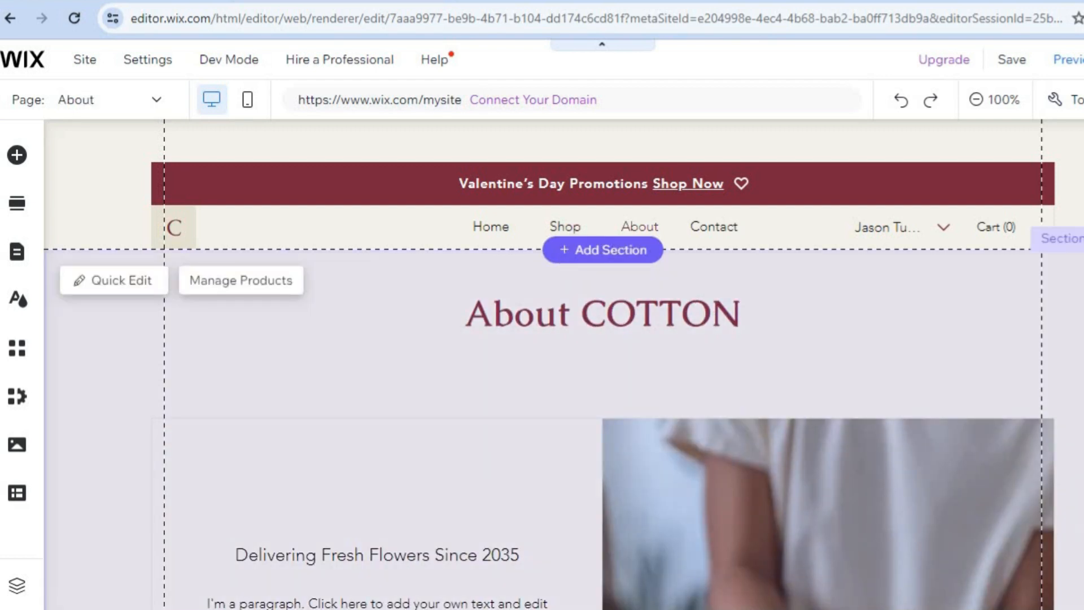
scroll(550, 364, "down", 6)
scroll(477, 339, "up", 1)
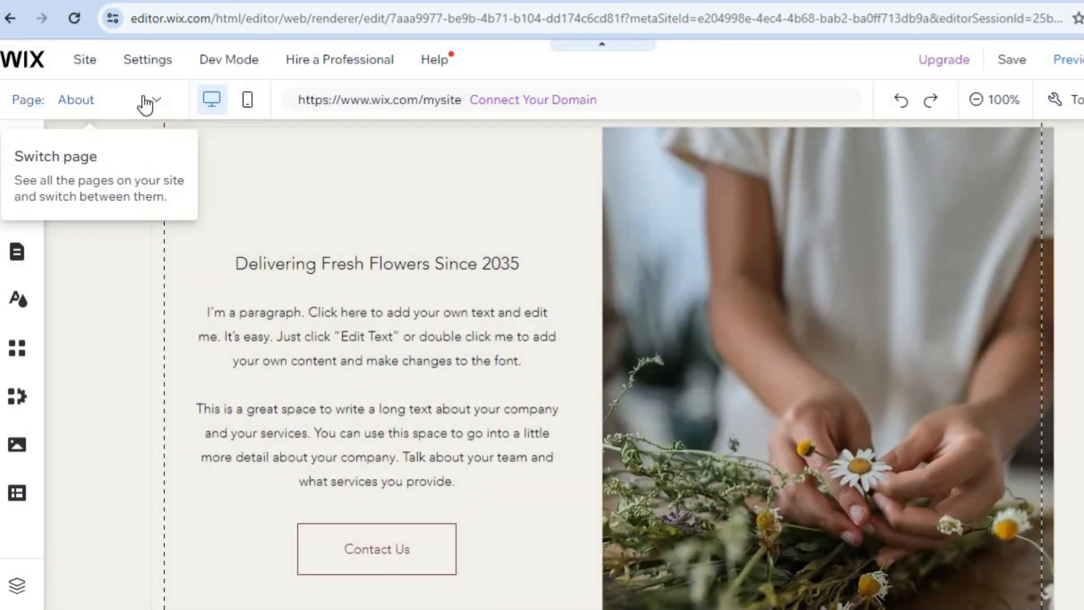
Step: Open page management from the full page list, check the options for the Contact and About pages, and close it
left_click(145, 101)
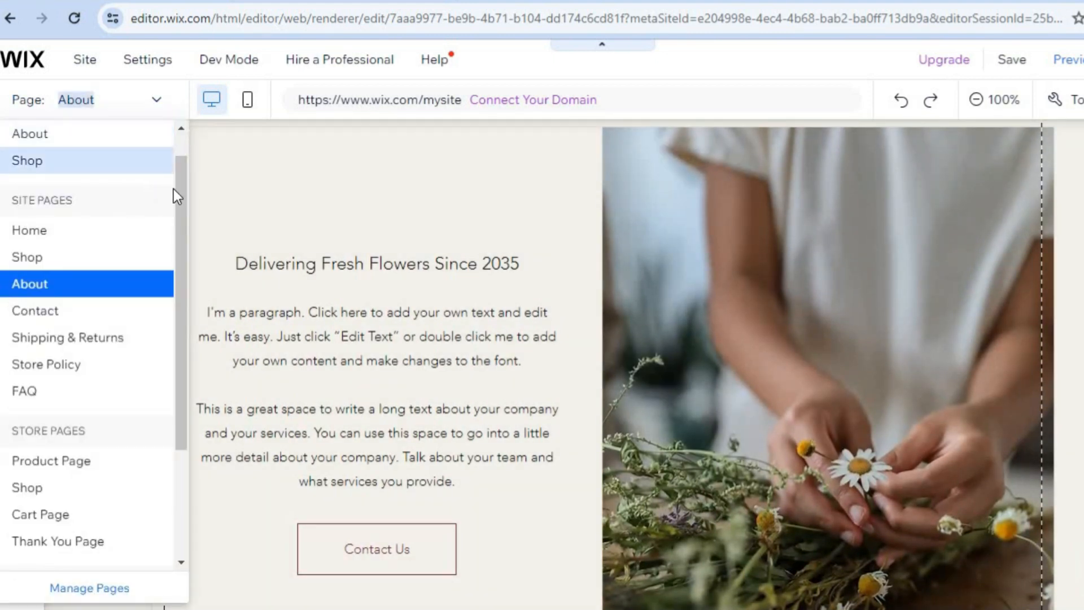
left_click_drag(178, 197, 177, 313)
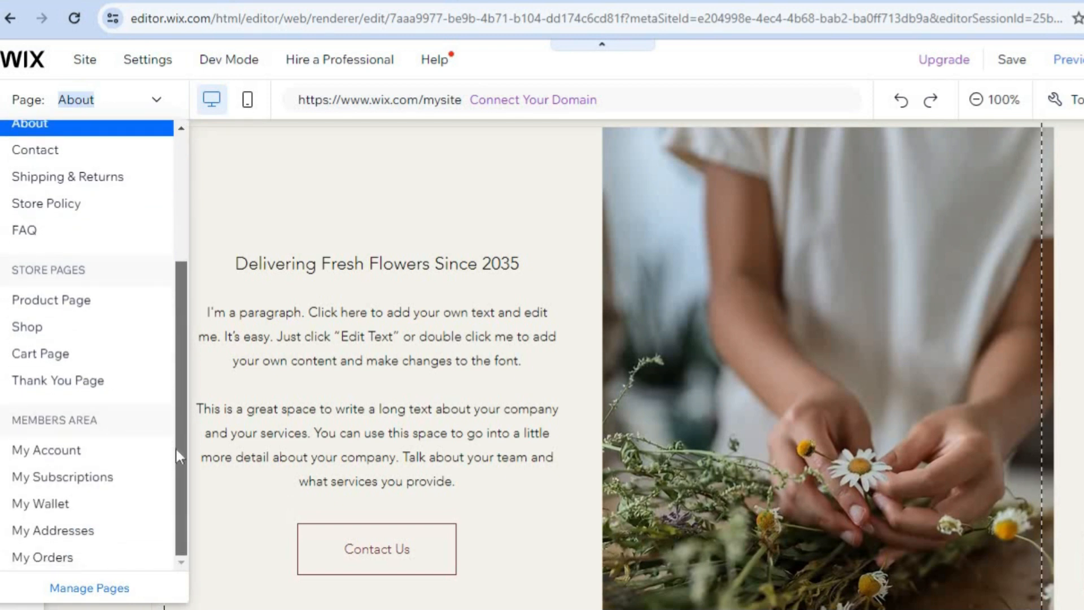
left_click(107, 586)
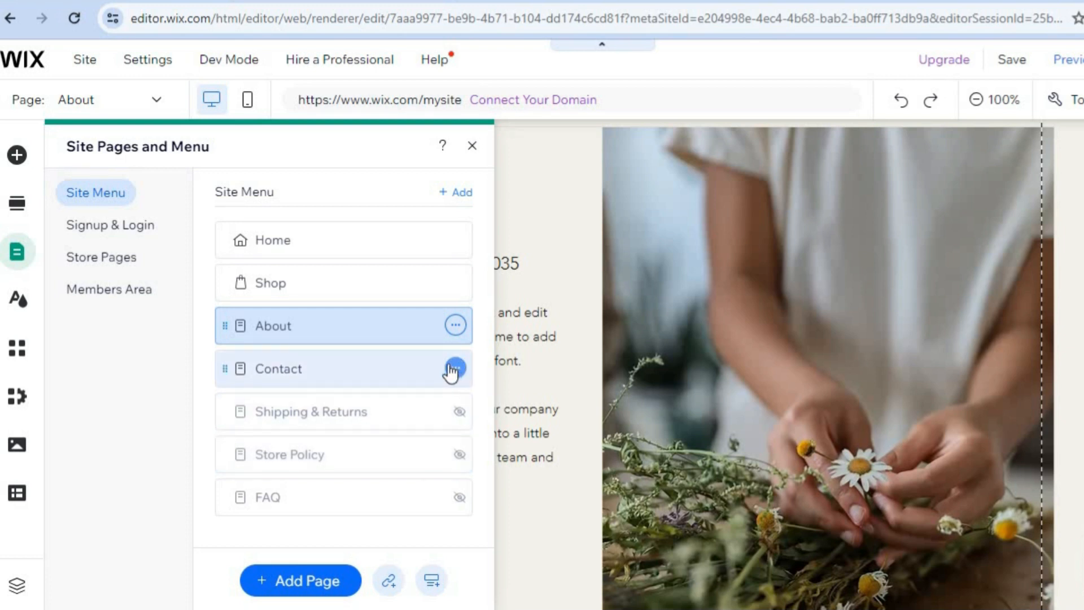
left_click(456, 370)
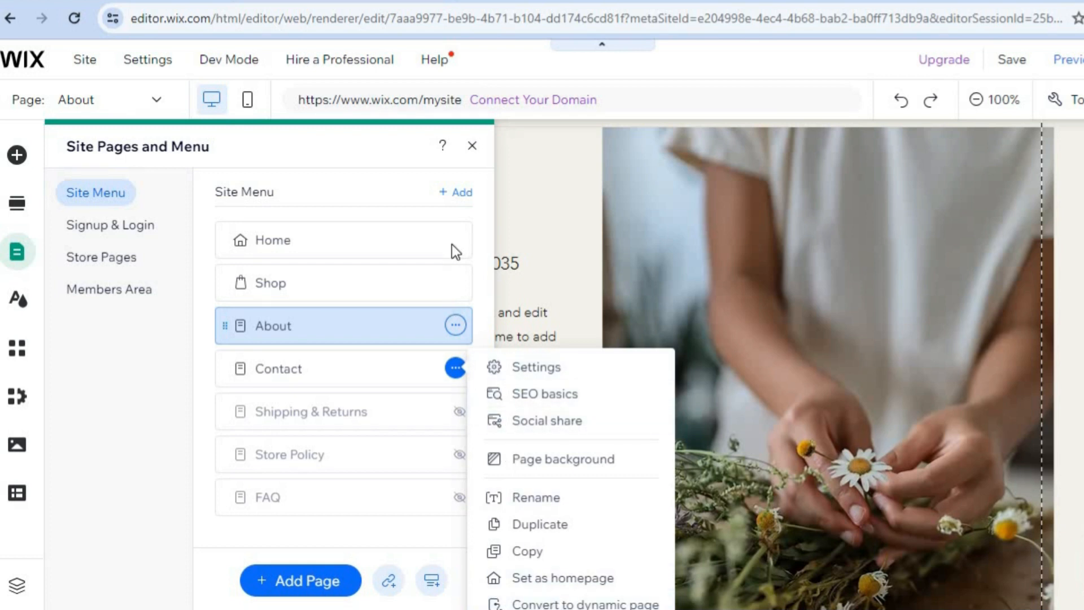
left_click(455, 326)
left_click(455, 325)
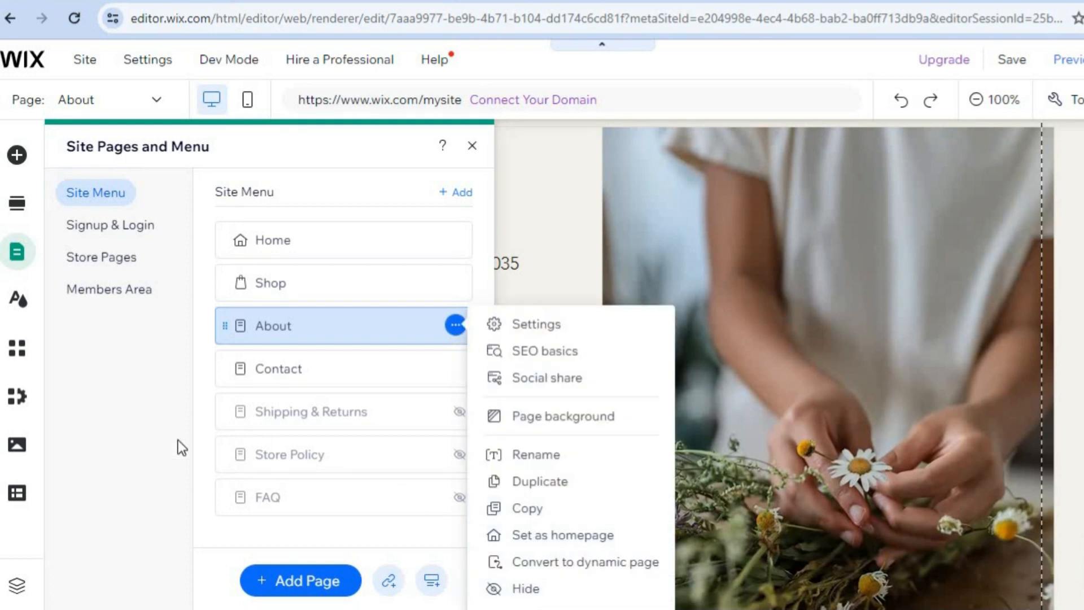
left_click(199, 462)
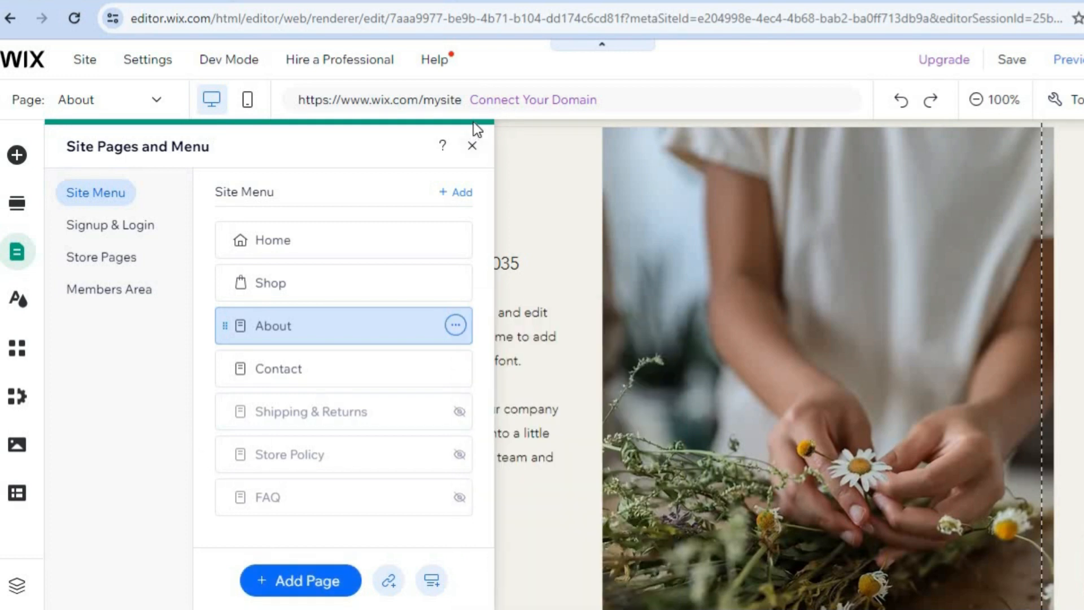
left_click(472, 147)
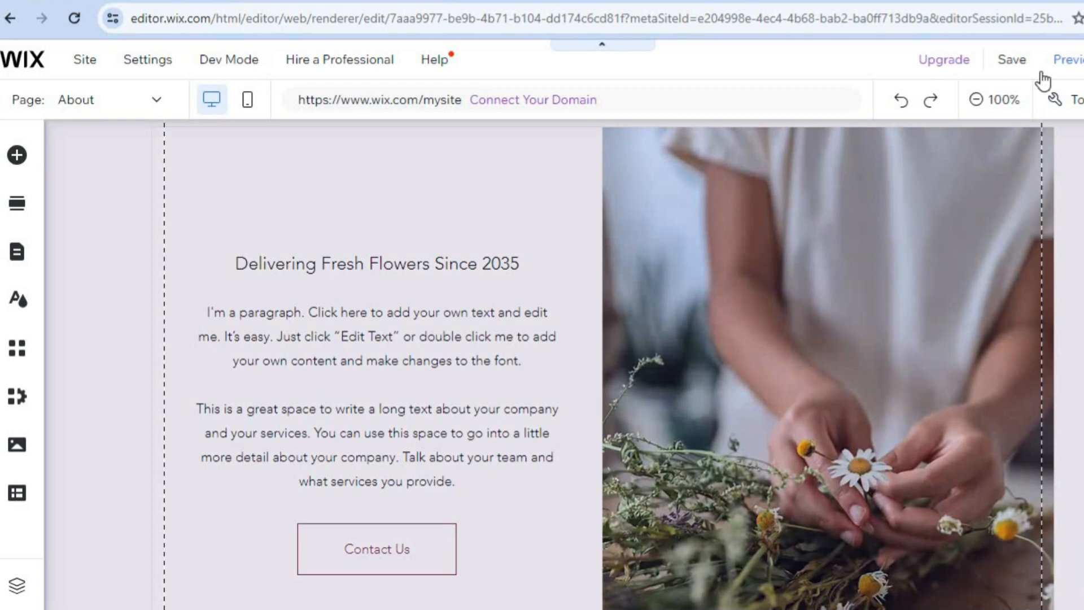
Step: Preview the site from the top of the About page and go to its Home page
left_click(1076, 61)
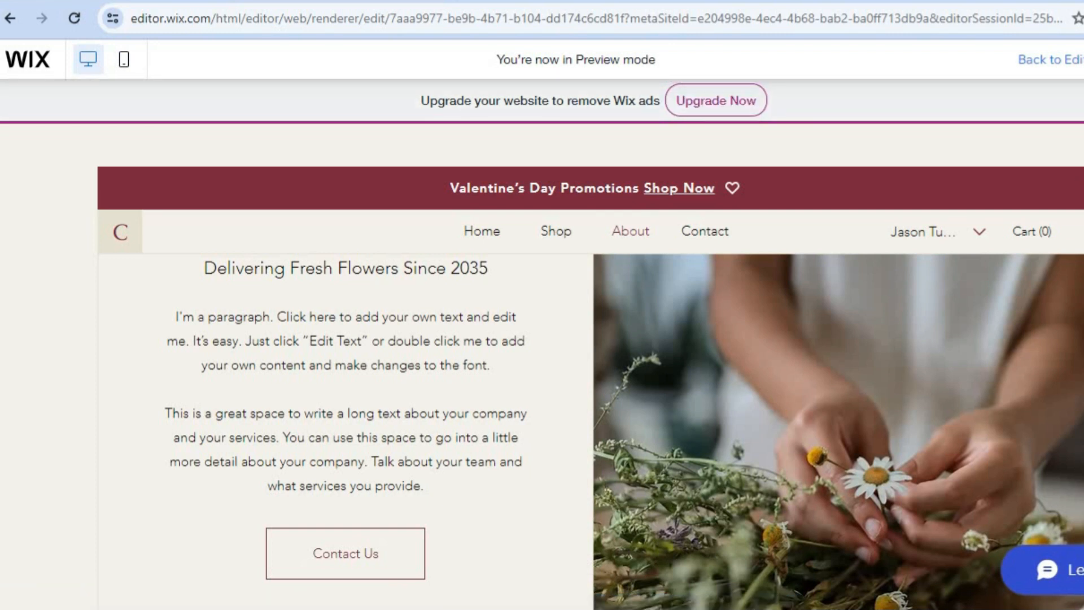
scroll(591, 429, "up", 5)
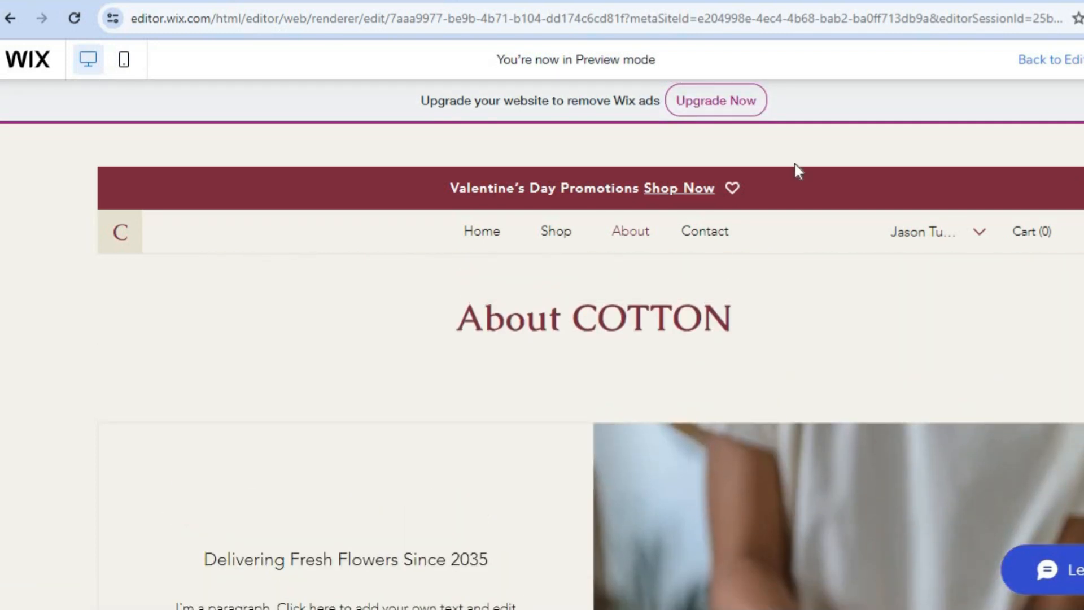
left_click(483, 231)
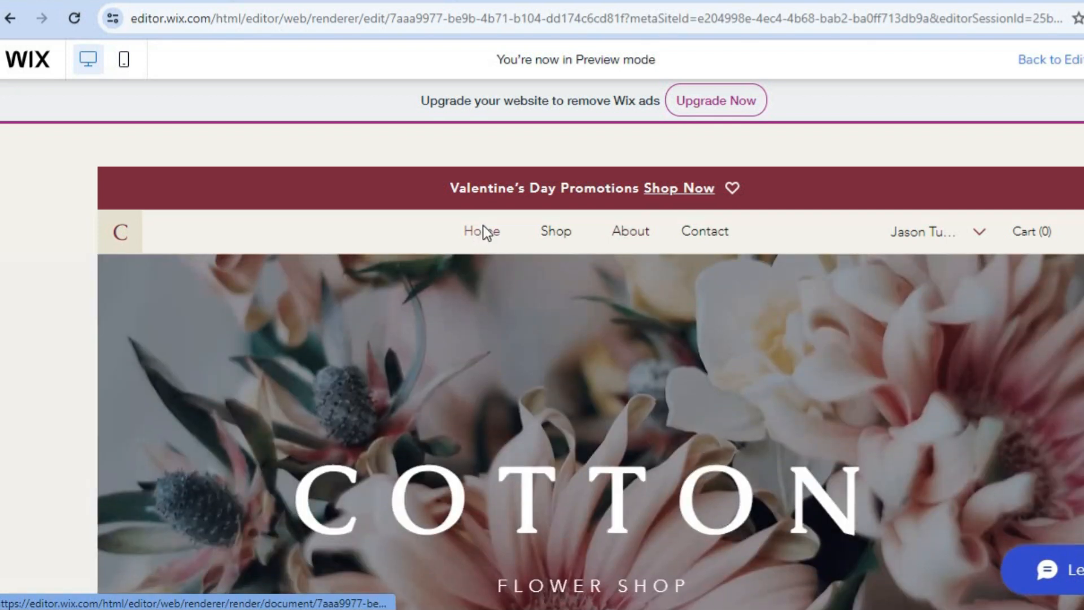